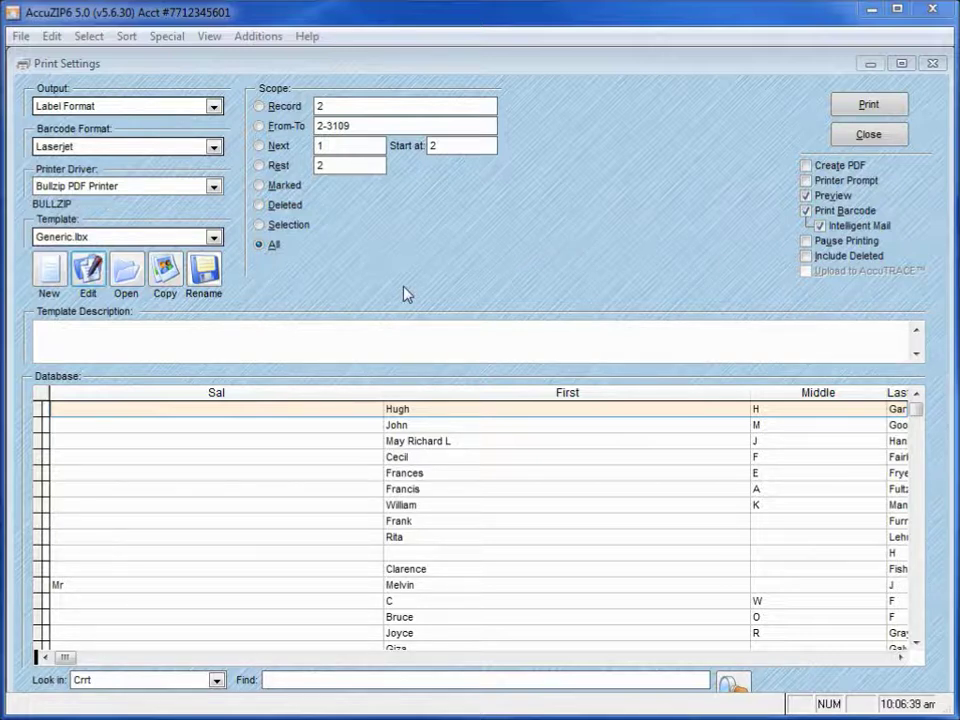
# Copy the Generic.lbx label template and save the copy as demo.lbx.
pyautogui.click(110, 240)
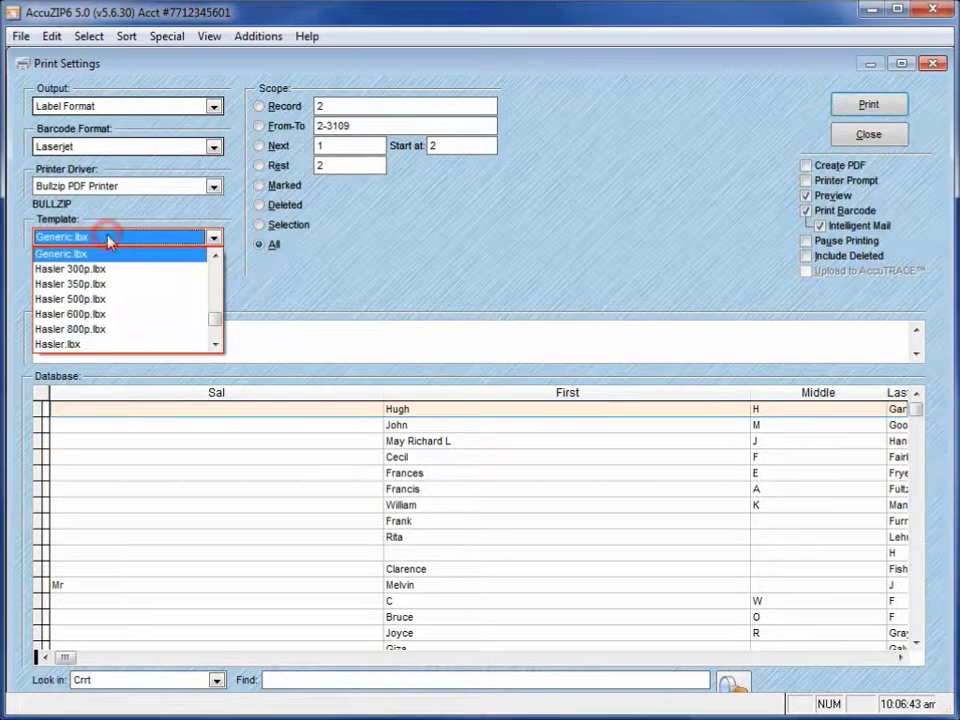
pyautogui.click(100, 252)
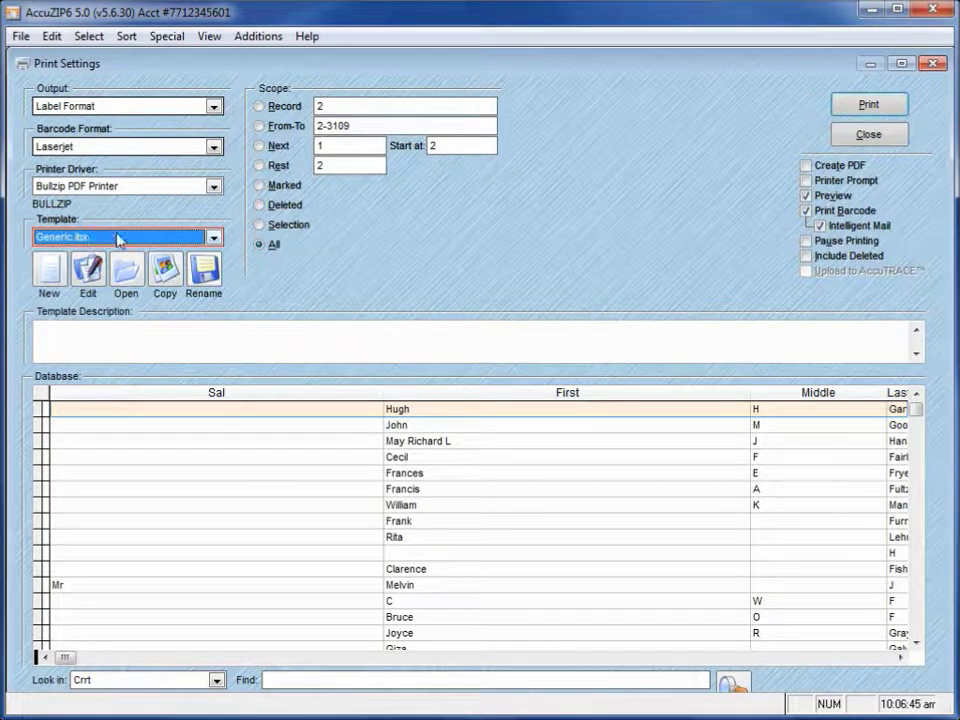
pyautogui.click(165, 268)
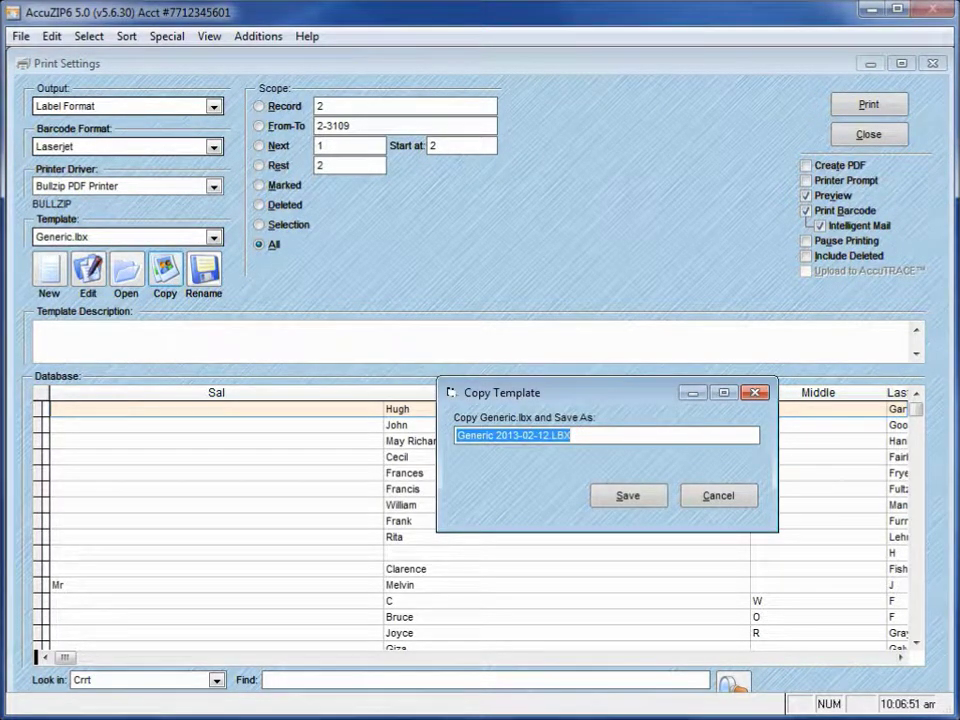
pyautogui.write('demo')
pyautogui.press('Return')
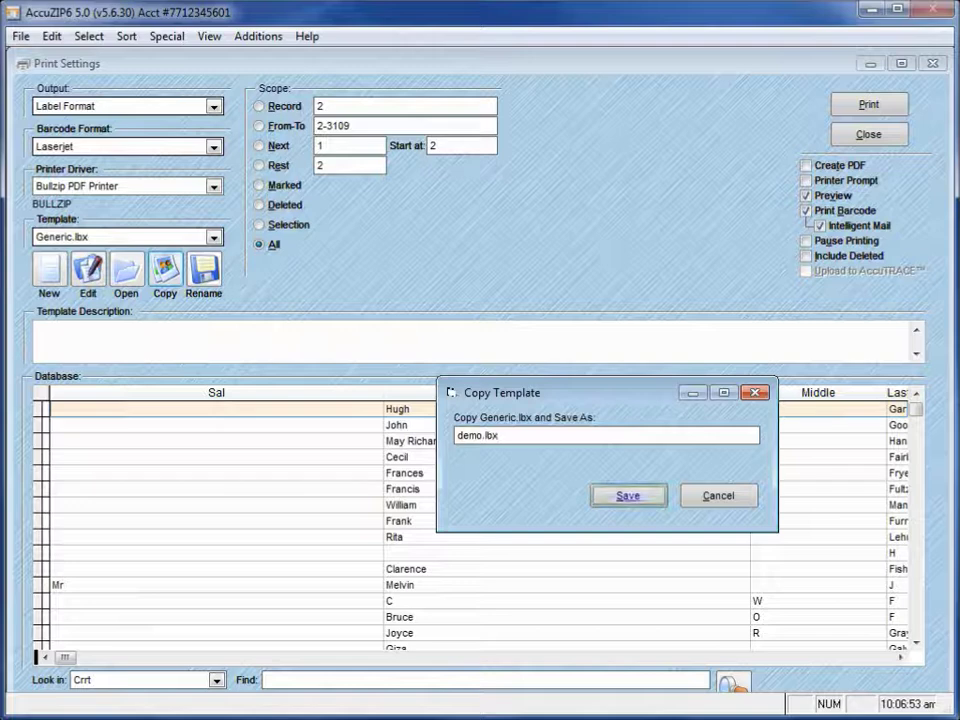
pyautogui.click(620, 495)
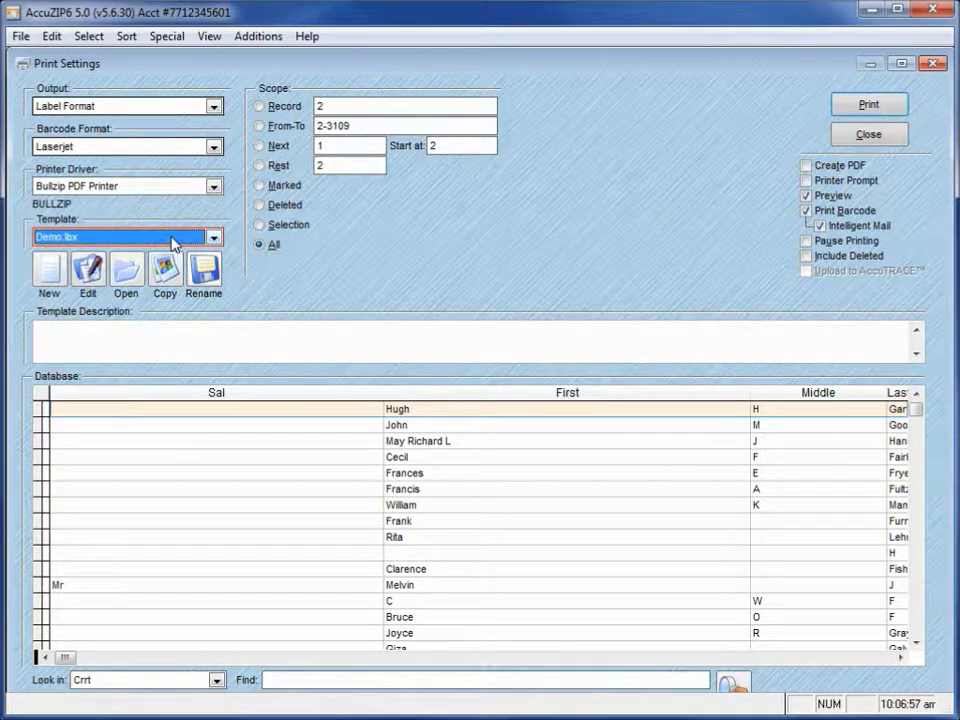
# Open the Demo.lbx template for editing in a maximized Label Designer window.
pyautogui.click(87, 270)
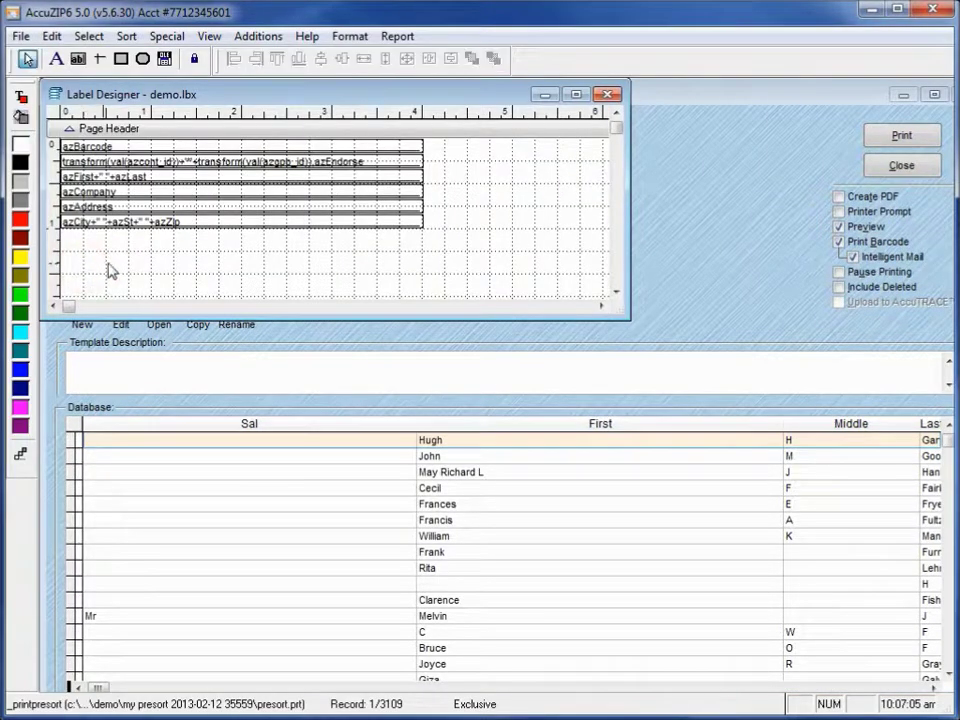
pyautogui.click(576, 95)
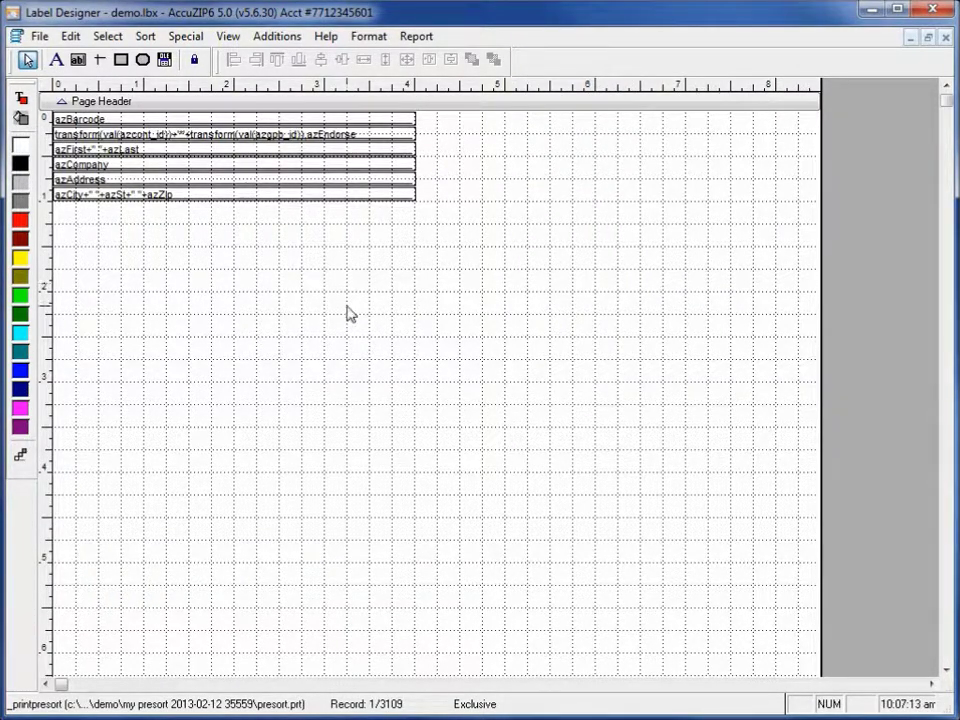
pyautogui.click(478, 237)
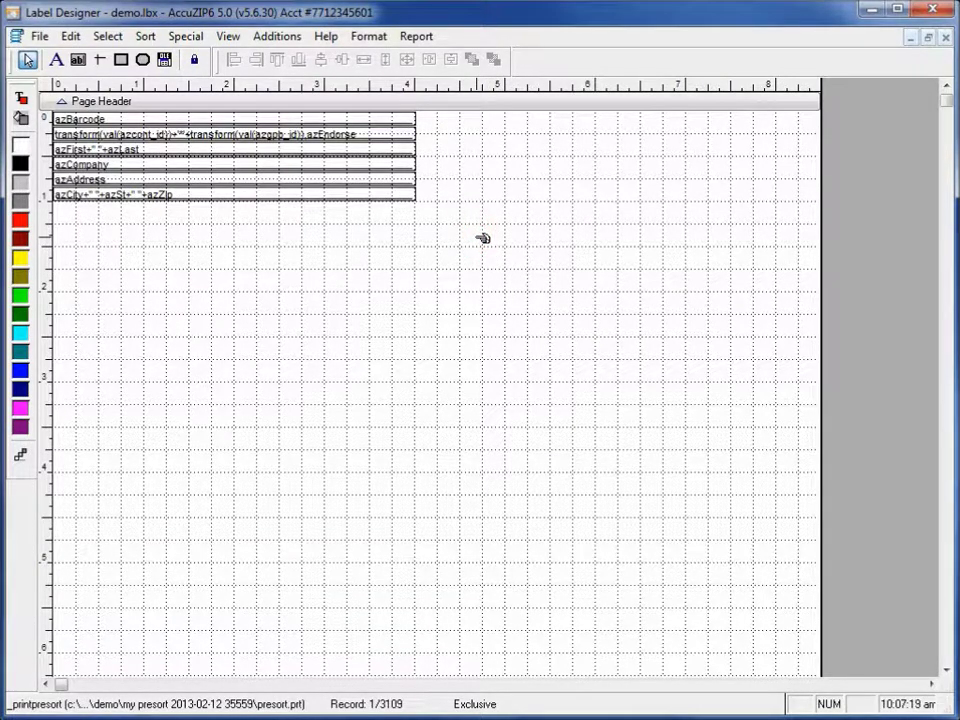
# Move all six address block fields together so the block starts about 2.4 inches across and 1.9 inches down the page.
pyautogui.moveTo(478, 237); pyautogui.dragTo(248, 97)
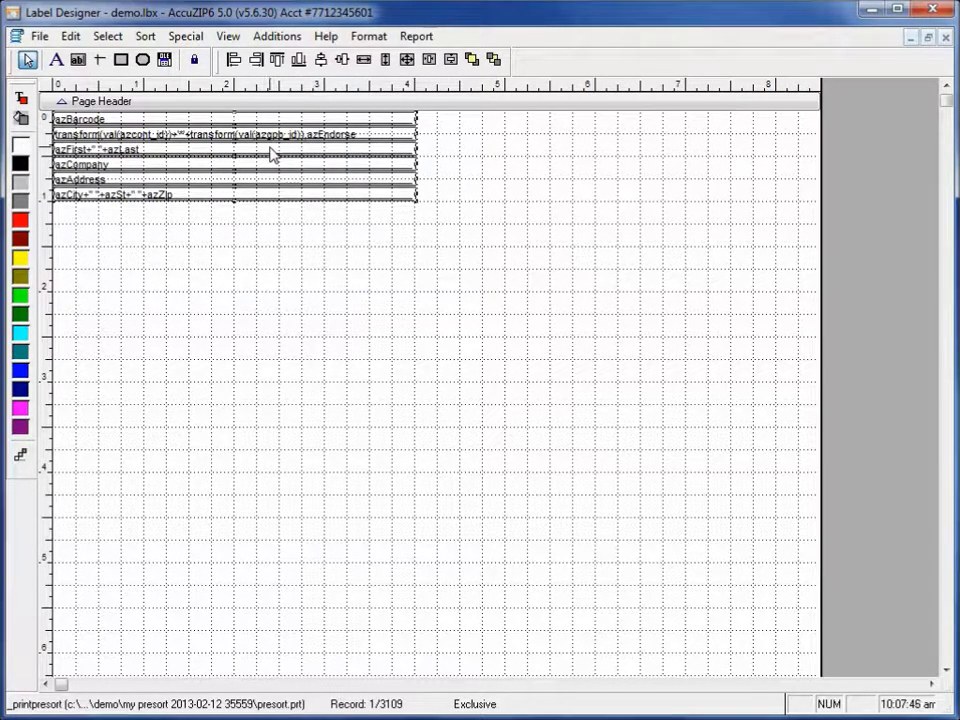
pyautogui.moveTo(257, 150); pyautogui.dragTo(474, 319)
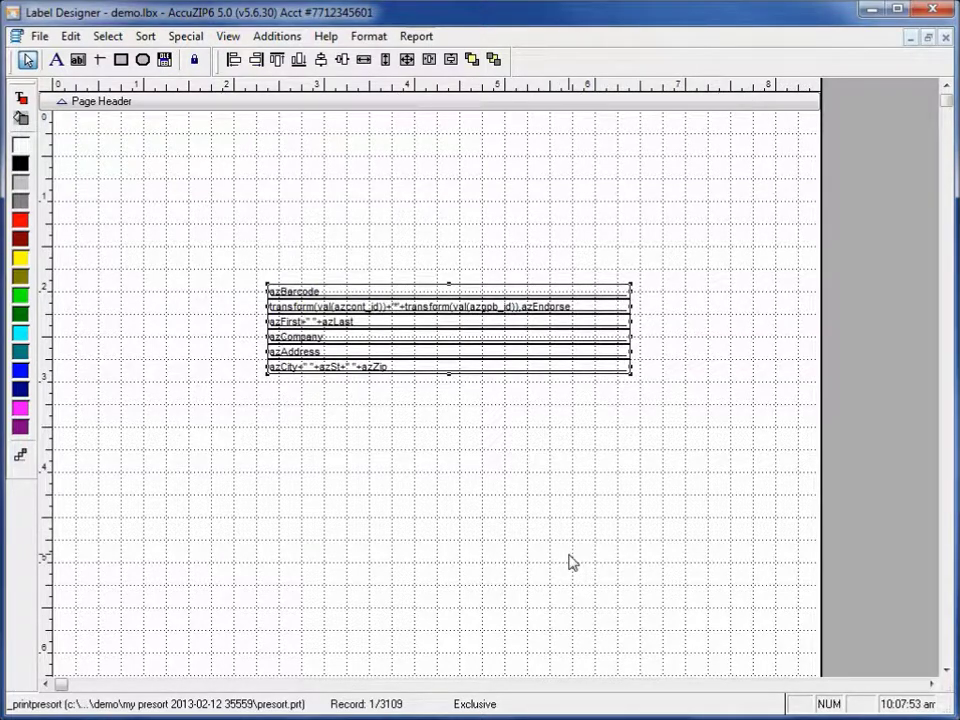
pyautogui.click(707, 237)
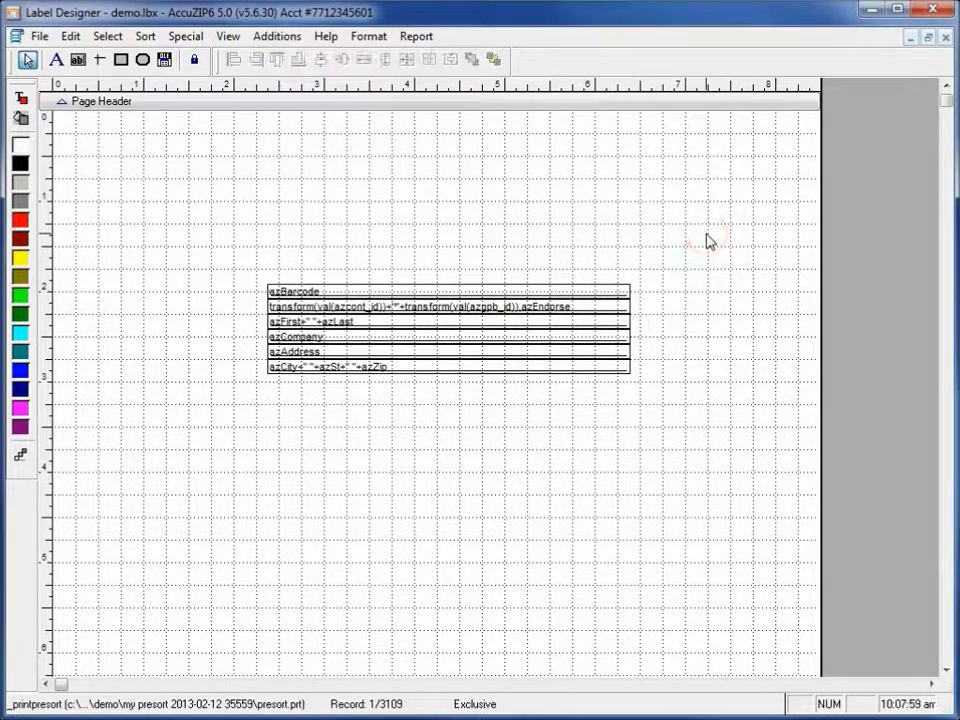
# Nudge the azBarcode field slightly upward to leave a small gap above the endorsement line.
pyautogui.click(581, 292)
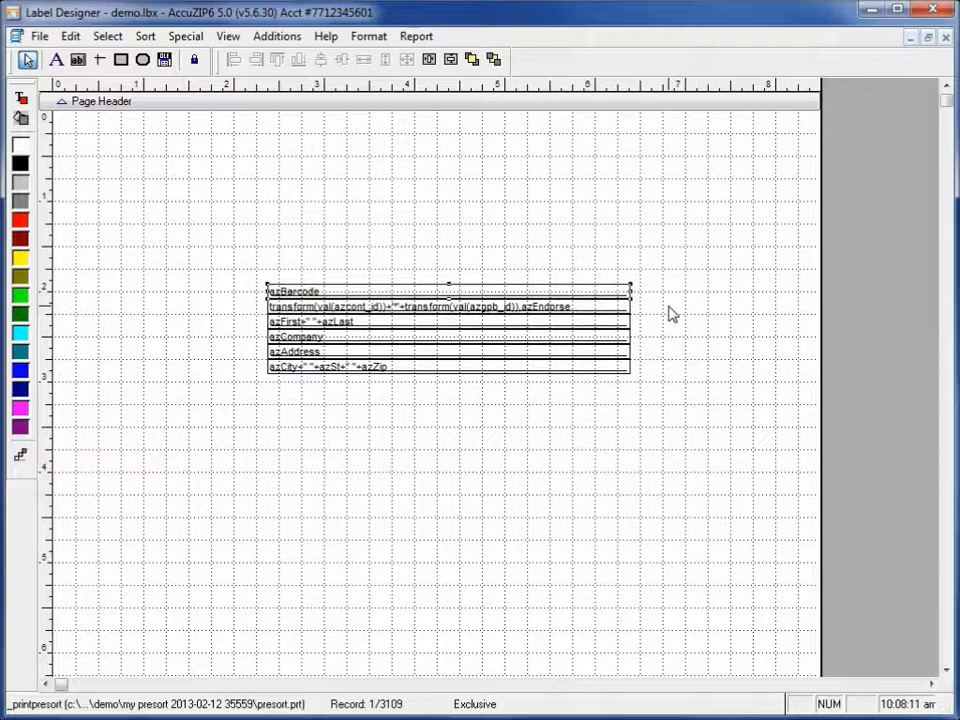
pyautogui.press('Up')
pyautogui.press('Up')
pyautogui.press('Up')
pyautogui.press('Up')
pyautogui.press('Up')
pyautogui.press('Up')
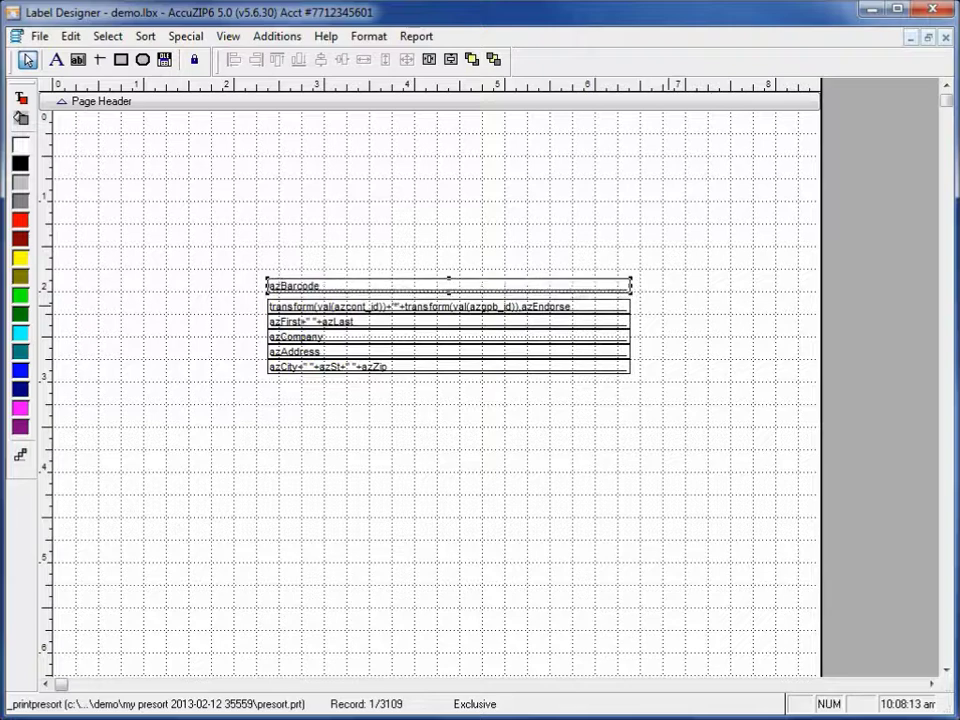
pyautogui.press('Up')
pyautogui.press('Up')
pyautogui.click(679, 419)
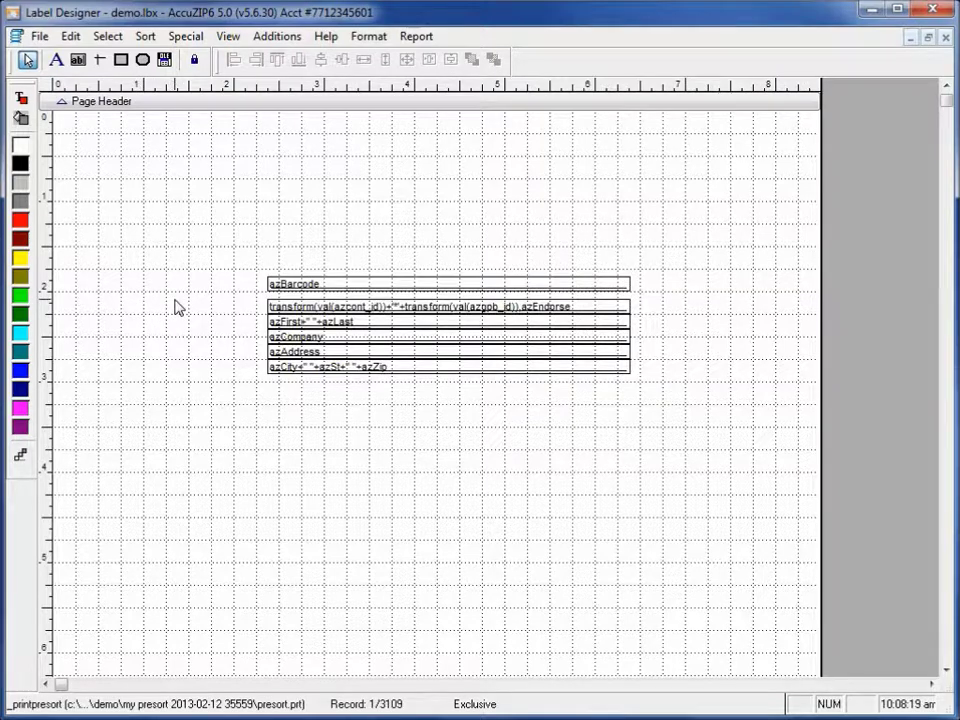
# Set the font of the five fields below the barcode to Agency FB, Regular, size 12.
pyautogui.moveTo(175, 300); pyautogui.dragTo(411, 454)
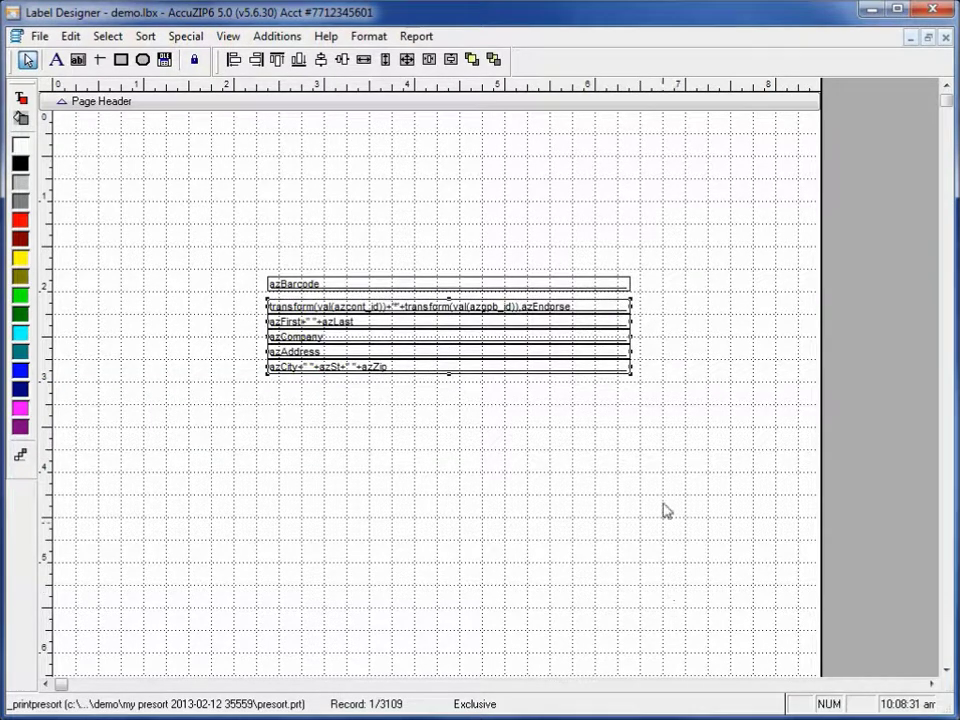
pyautogui.click(375, 40)
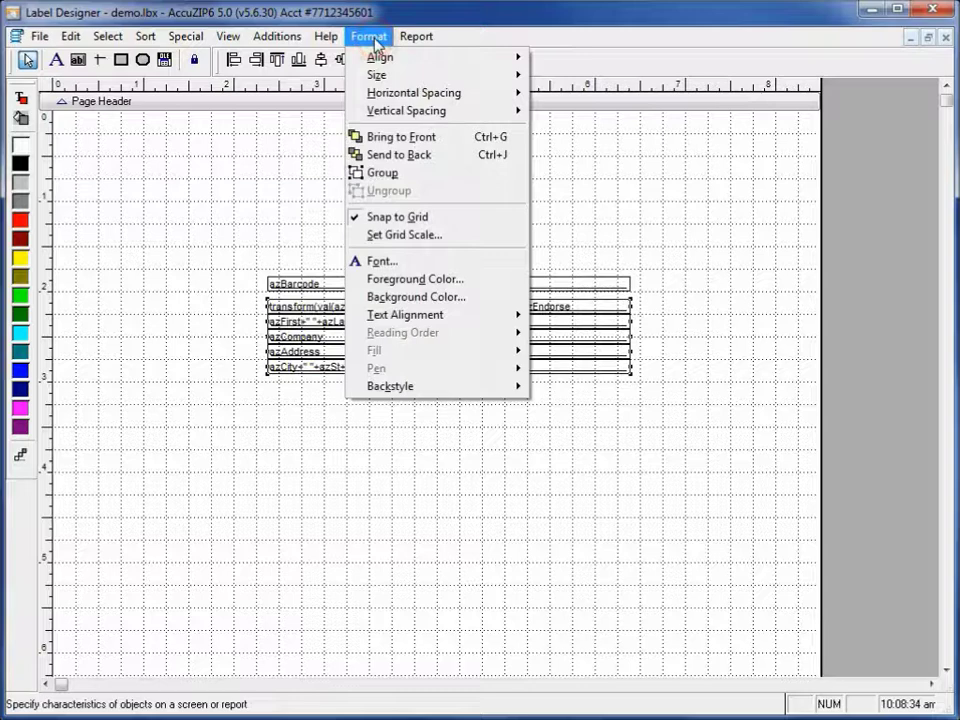
pyautogui.click(389, 261)
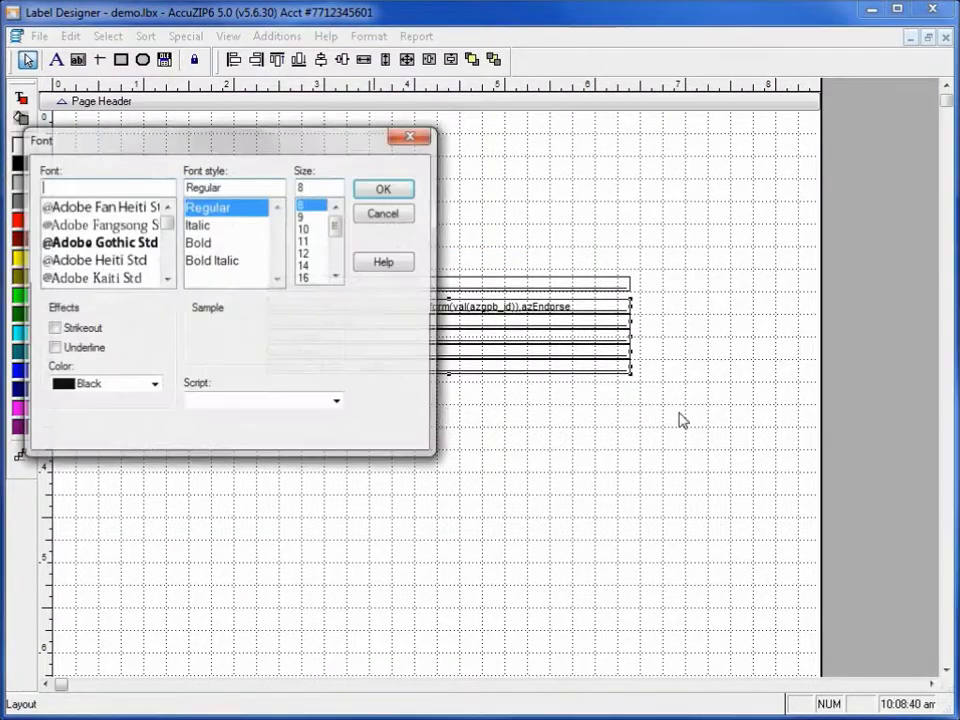
pyautogui.click(309, 255)
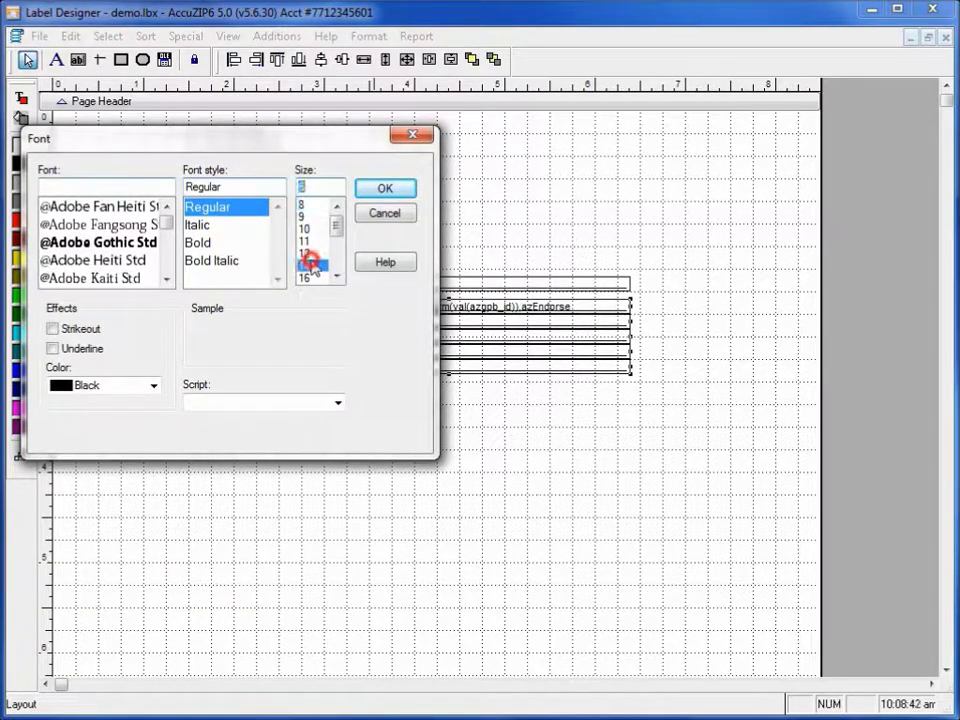
pyautogui.click(312, 275)
pyautogui.click(308, 230)
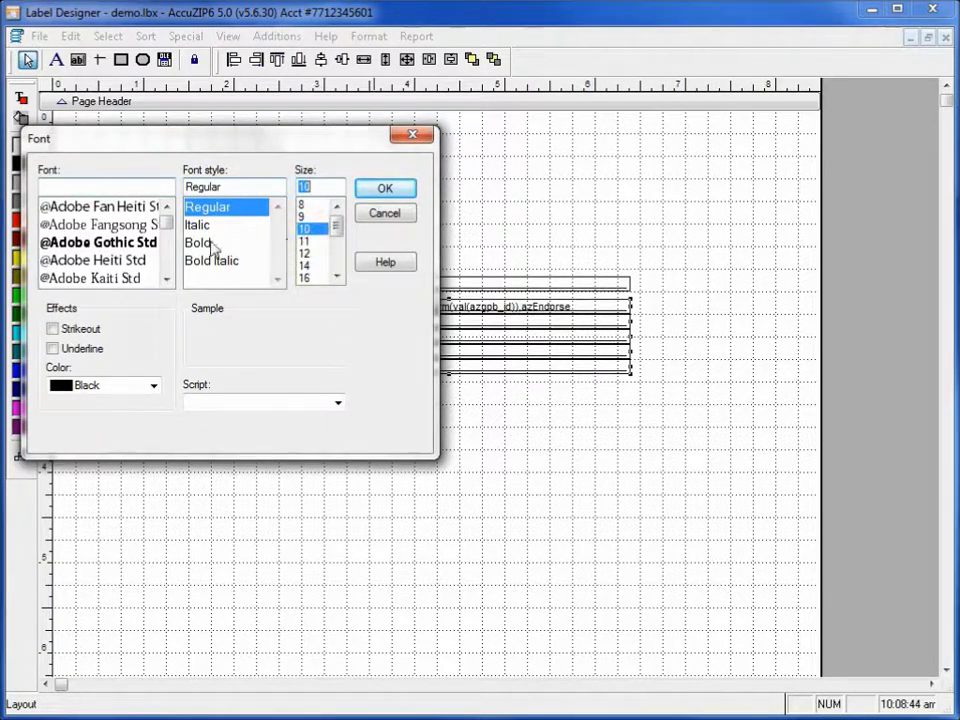
pyautogui.click(166, 281)
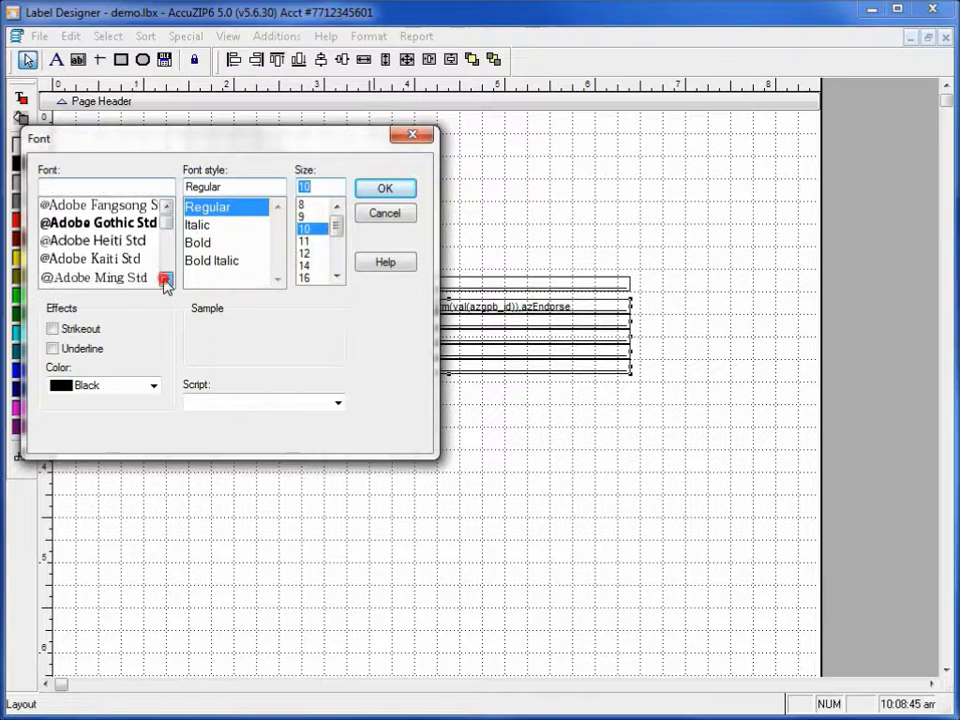
pyautogui.moveTo(166, 281); pyautogui.dragTo(166, 285)
pyautogui.click(166, 281)
pyautogui.click(166, 281)
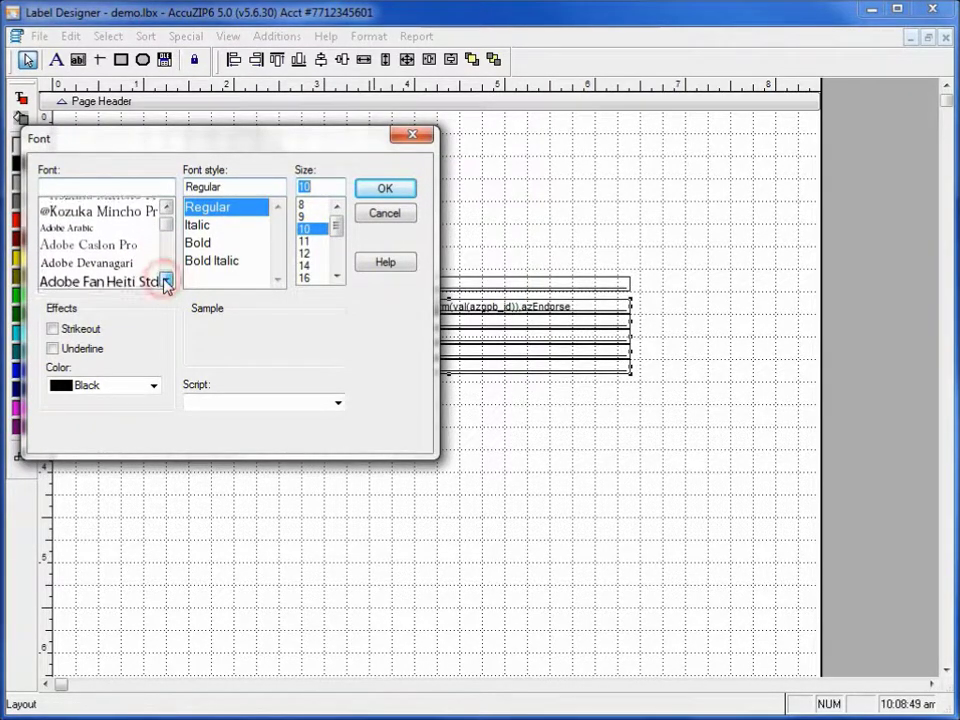
pyautogui.click(166, 281)
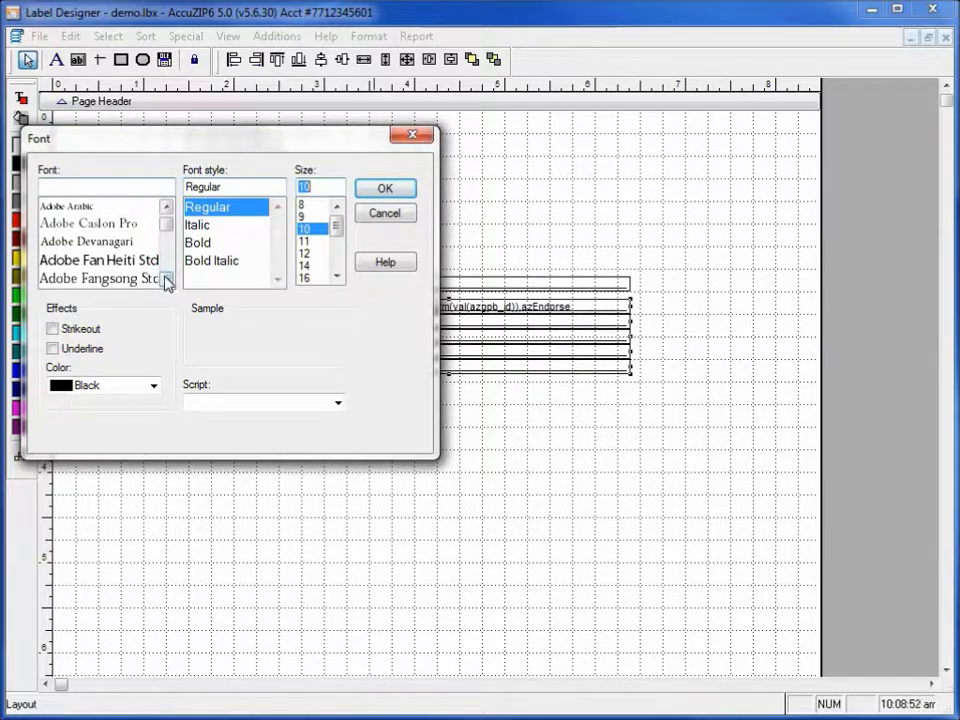
pyautogui.scroll(-2, 163, 265)
pyautogui.click(168, 264)
pyautogui.click(168, 264)
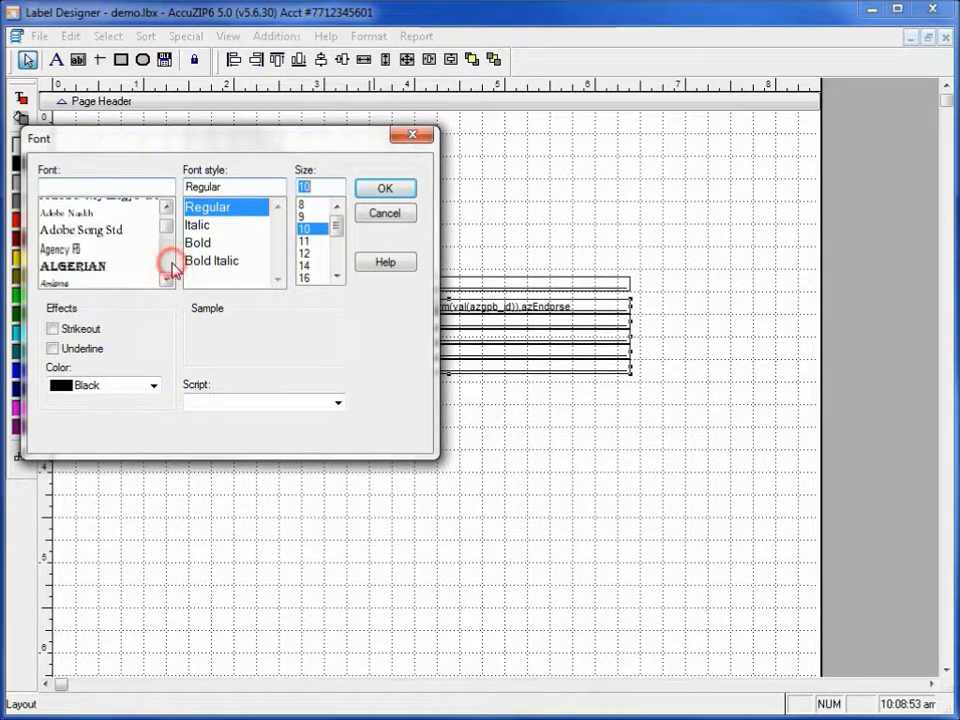
pyautogui.click(66, 242)
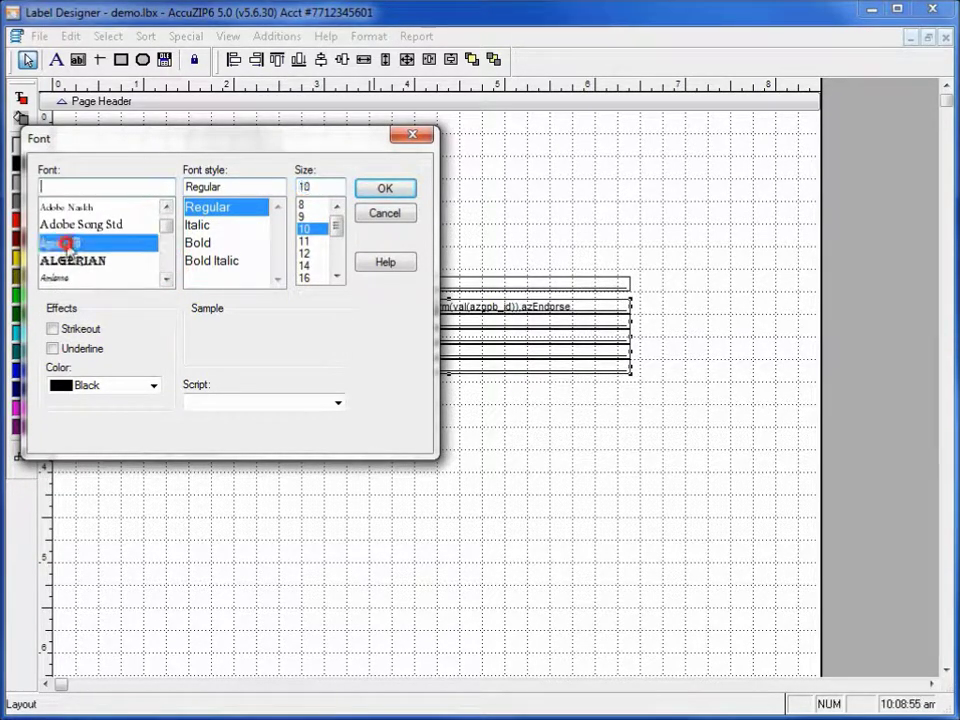
pyautogui.click(304, 228)
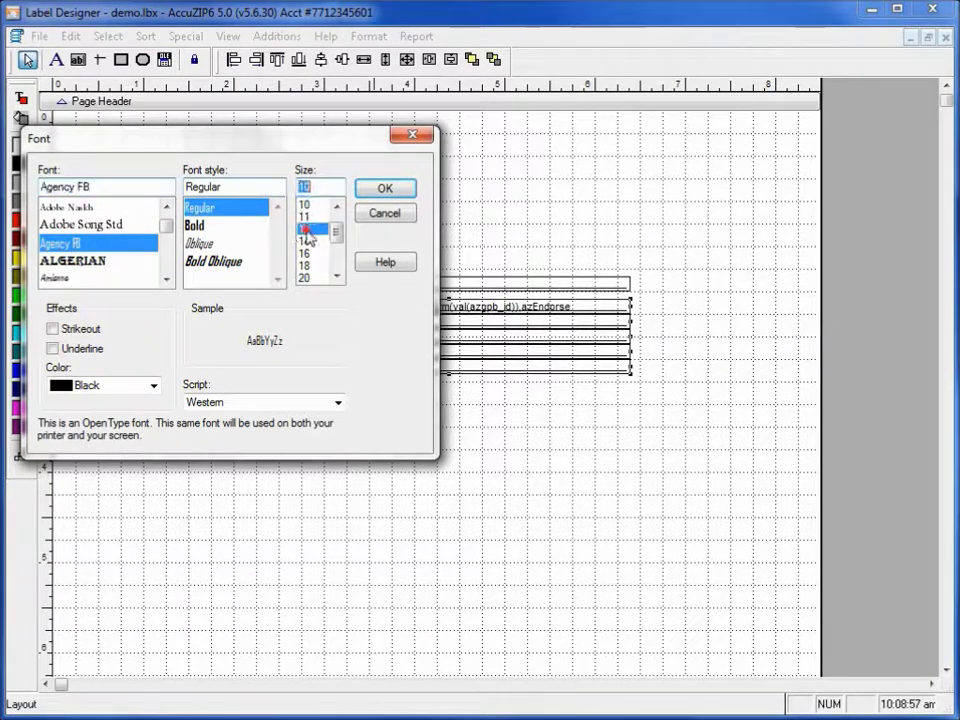
pyautogui.click(384, 188)
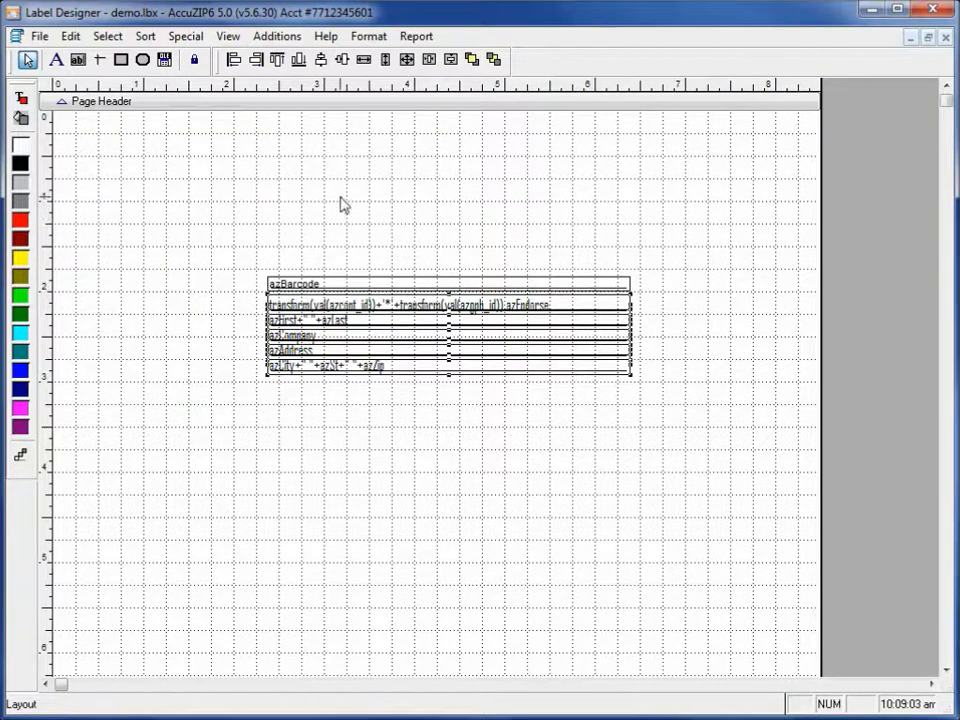
# Add a two-line text label in the page's upper-left area reading "Return Address" with the street address beneath it.
pyautogui.click(56, 62)
pyautogui.click(79, 167)
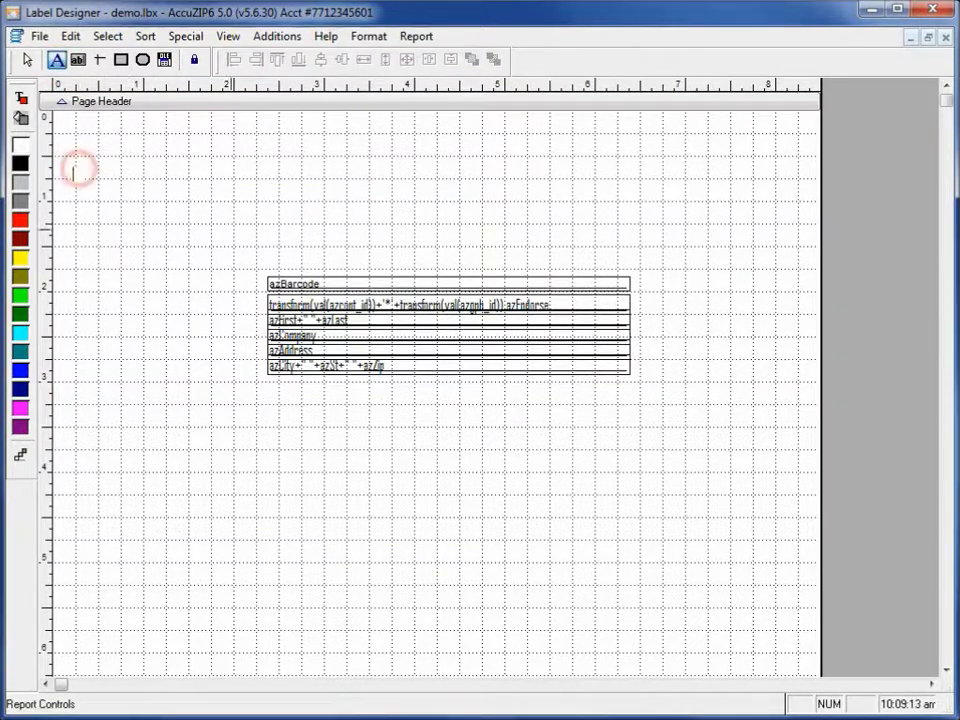
pyautogui.write('Return Address')
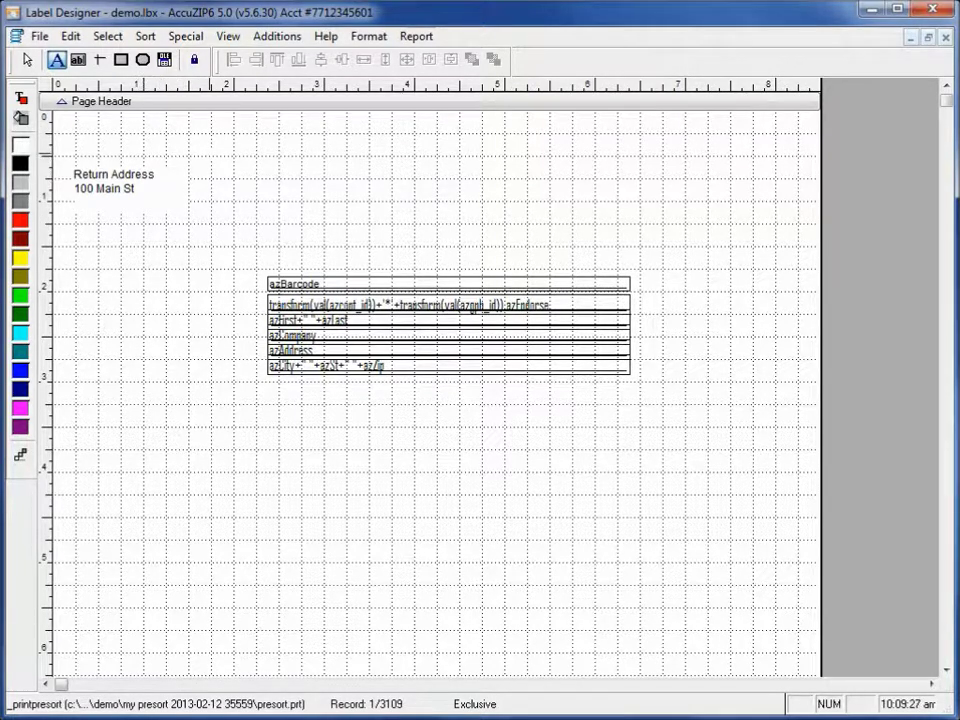
pyautogui.click(211, 154)
# Set the return address label's font to Arial, size 12, and move the label to about 7 inches across, above the address block.
pyautogui.click(116, 184)
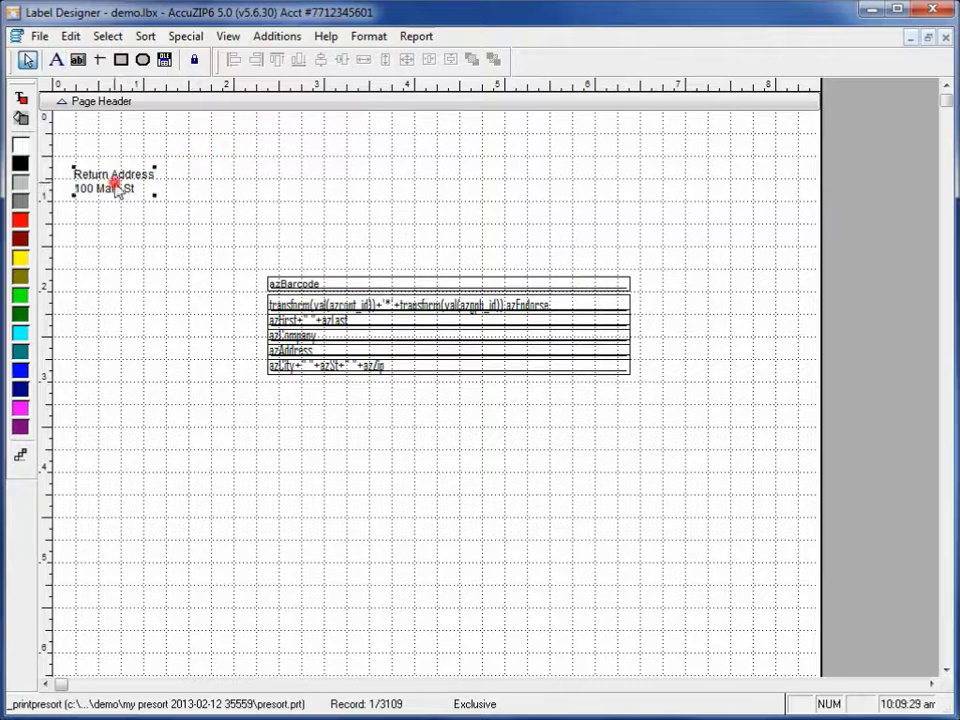
pyautogui.click(358, 40)
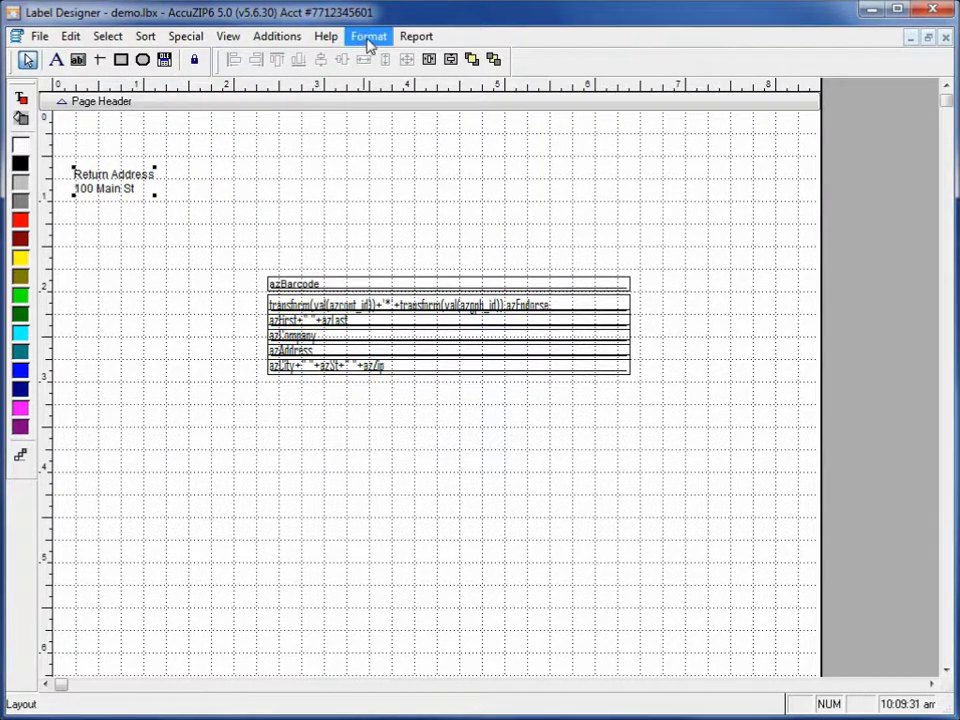
pyautogui.click(362, 40)
pyautogui.click(370, 262)
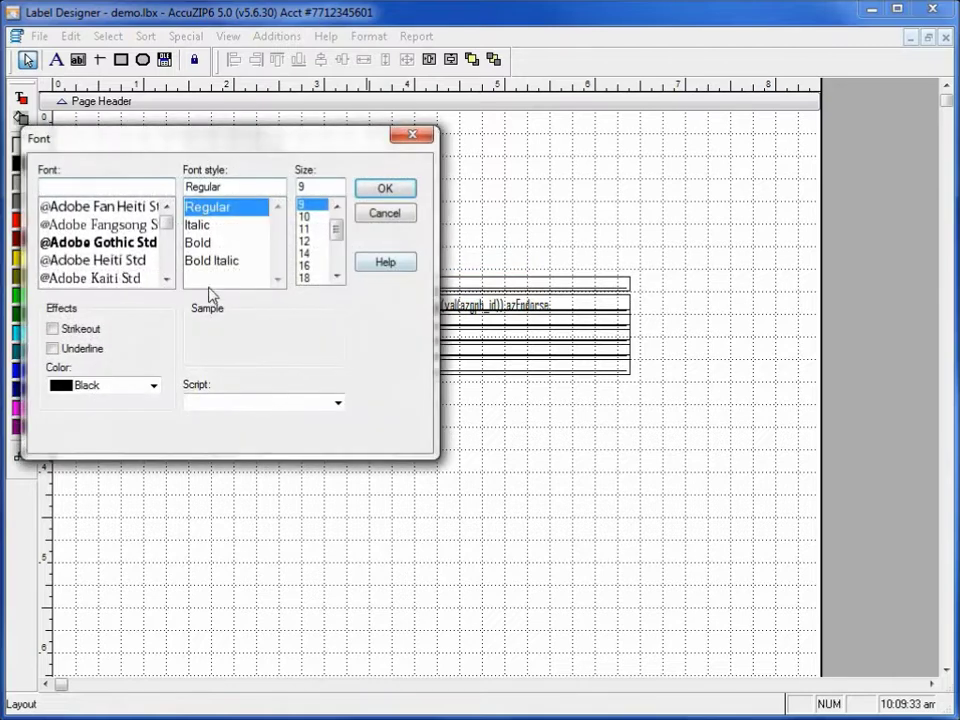
pyautogui.click(171, 257)
pyautogui.click(171, 257)
pyautogui.click(171, 257)
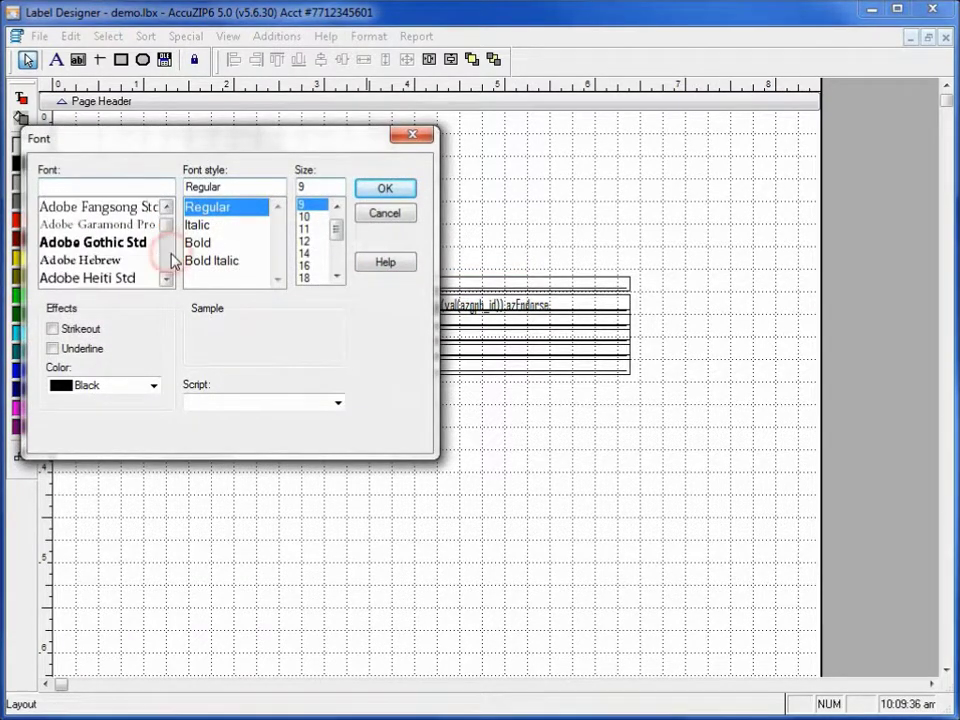
pyautogui.click(171, 257)
pyautogui.click(171, 257)
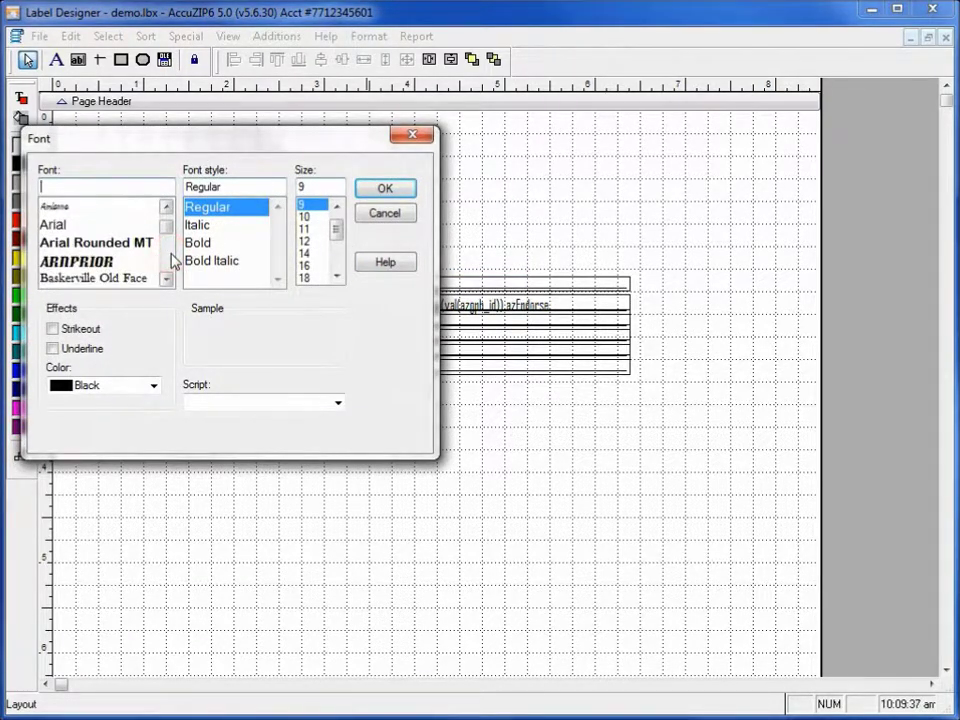
pyautogui.click(80, 225)
pyautogui.click(308, 241)
pyautogui.click(377, 190)
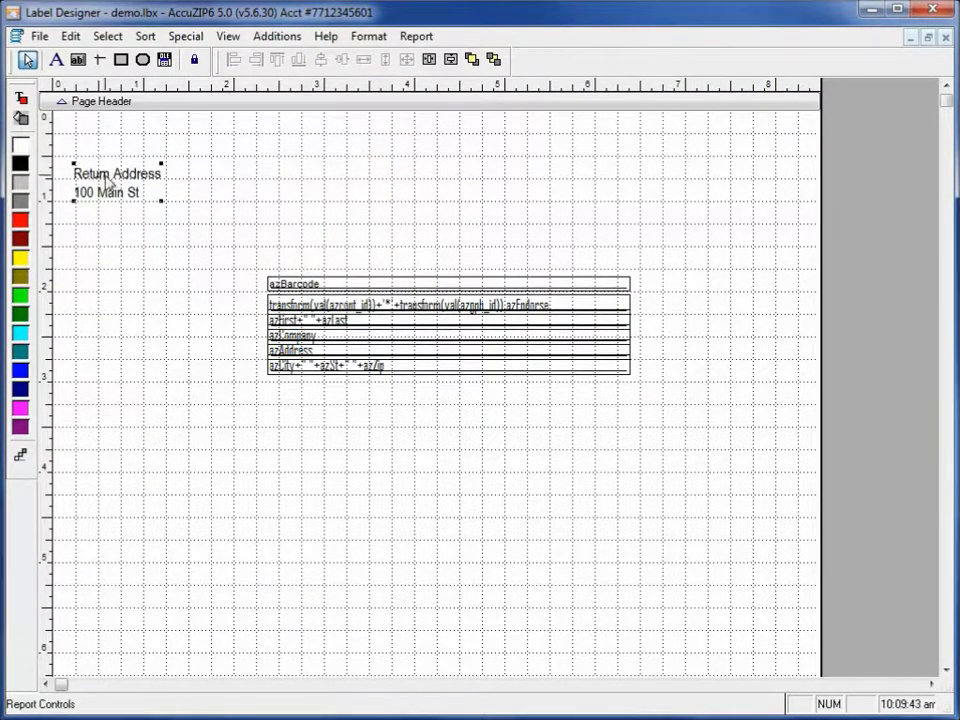
pyautogui.moveTo(110, 182); pyautogui.dragTo(718, 210)
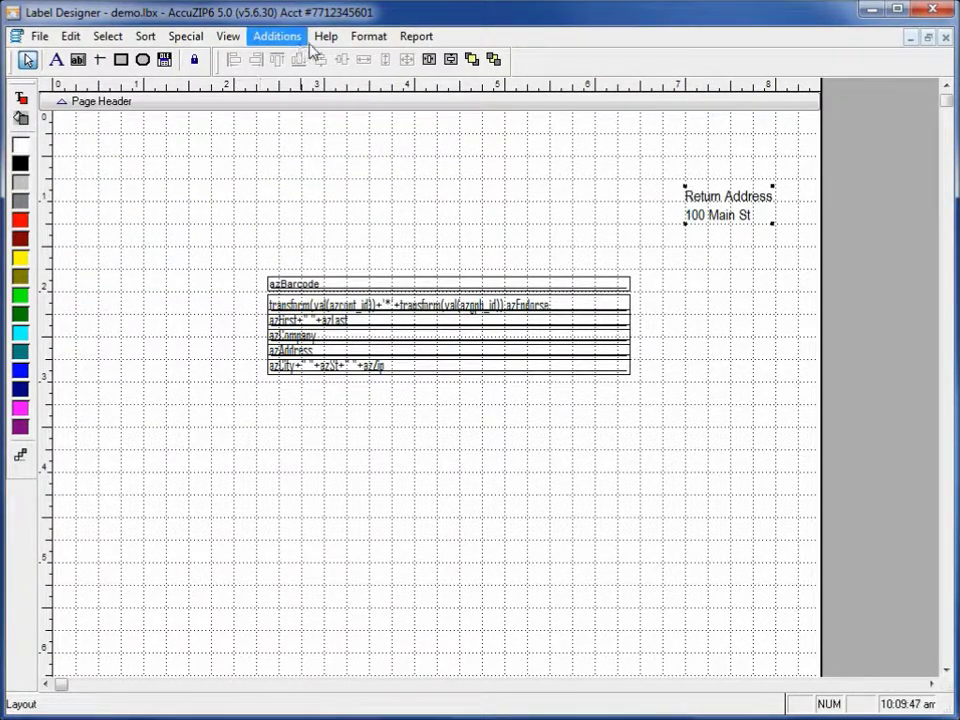
# Draw a rectangle about 1.25 inches wide and 1 inch tall around the return address label.
pyautogui.click(121, 59)
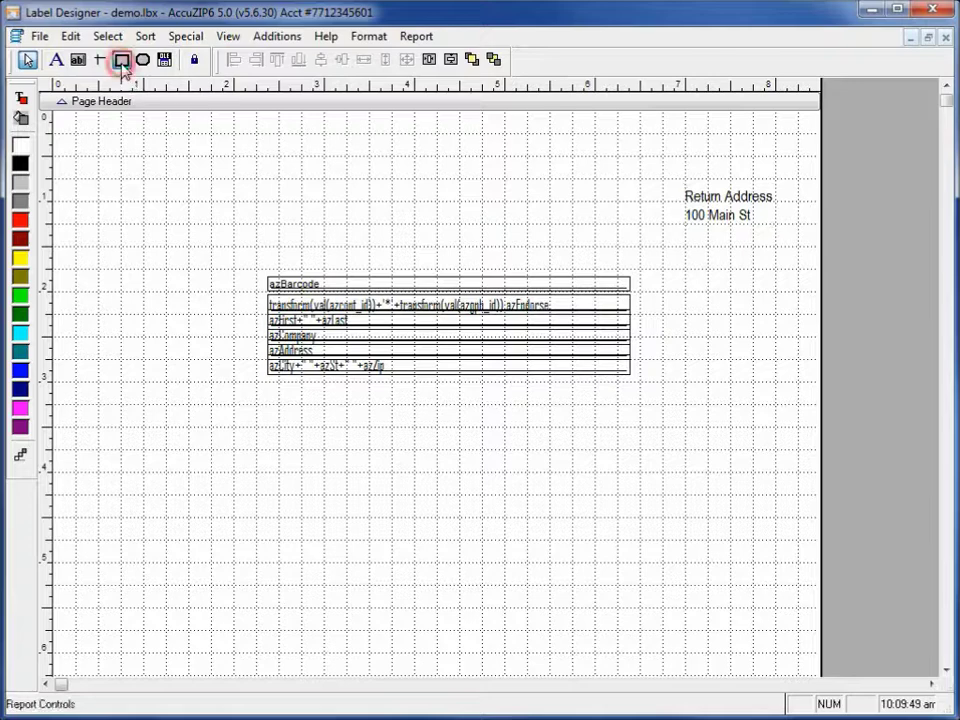
pyautogui.moveTo(674, 167); pyautogui.dragTo(787, 258)
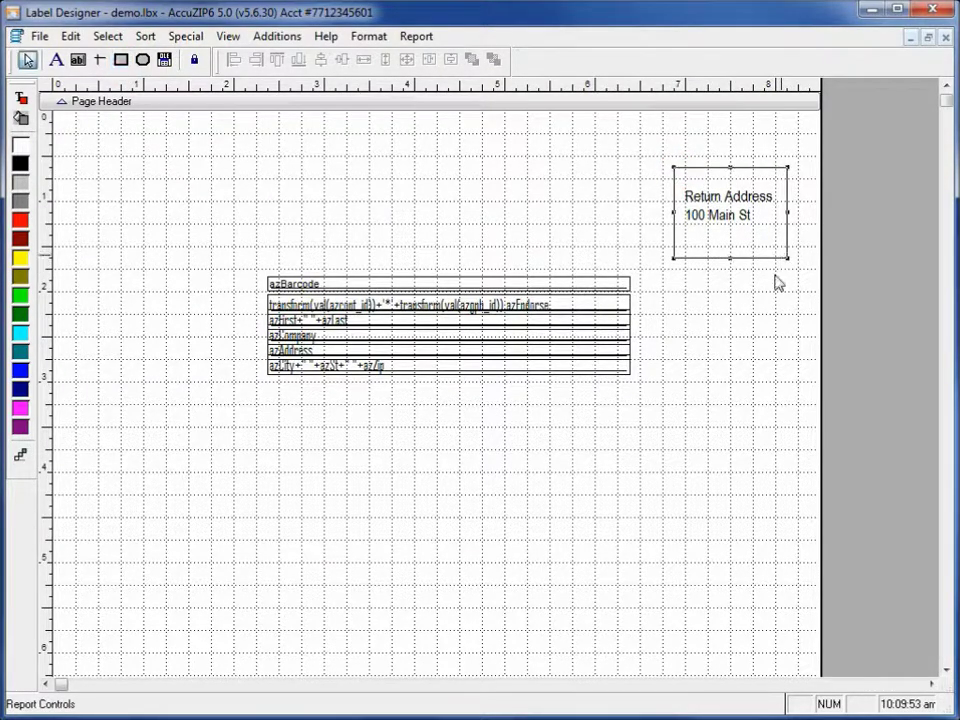
pyautogui.click(532, 180)
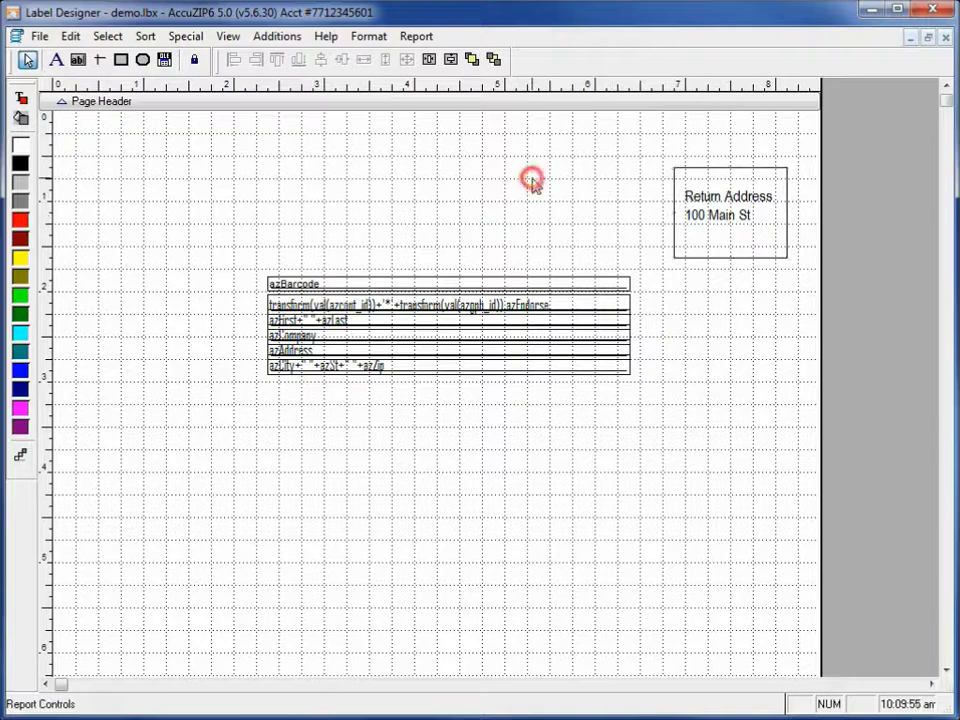
# Set the text alignment of the return address label to centered.
pyautogui.click(724, 219)
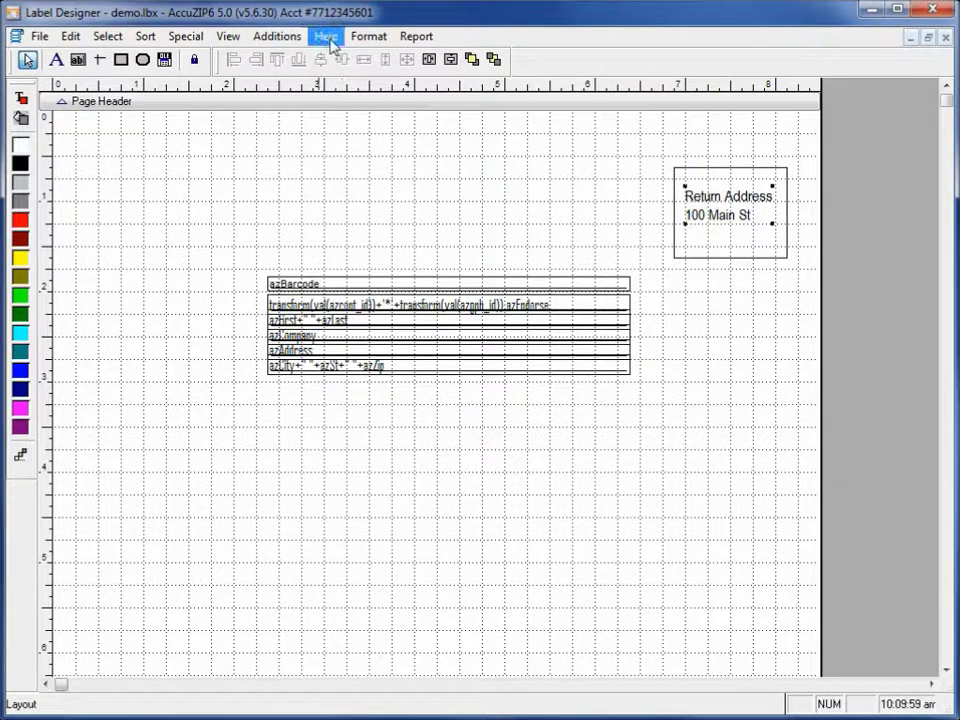
pyautogui.click(368, 36)
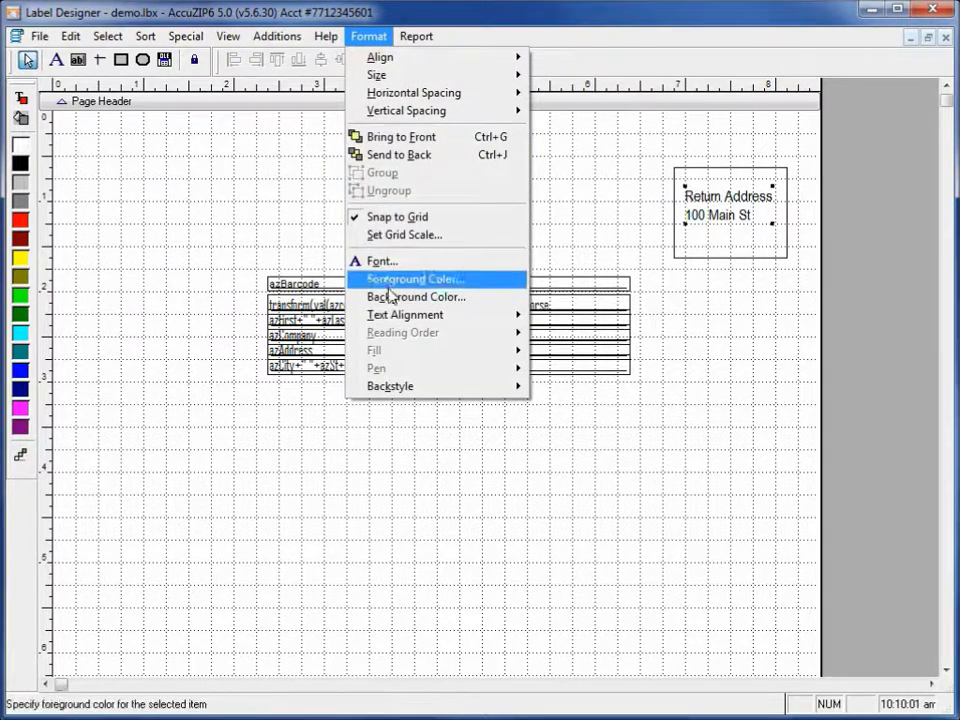
pyautogui.moveTo(394, 317)
pyautogui.click(585, 337)
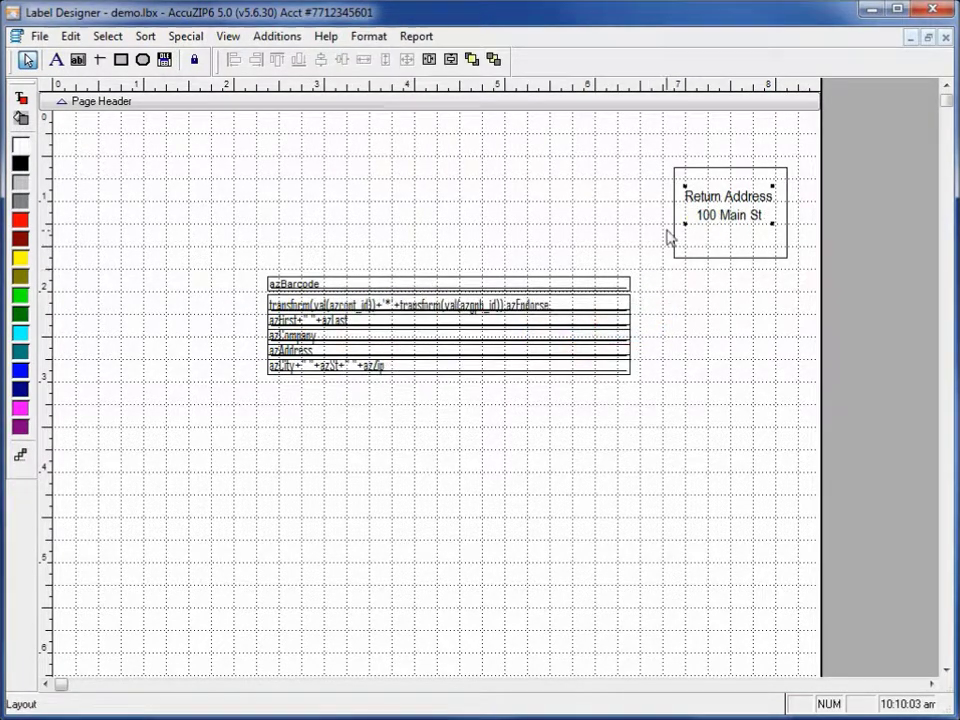
# Shorten the rectangle around the label from its lower edge to about 0.75 inch tall.
pyautogui.click(675, 258)
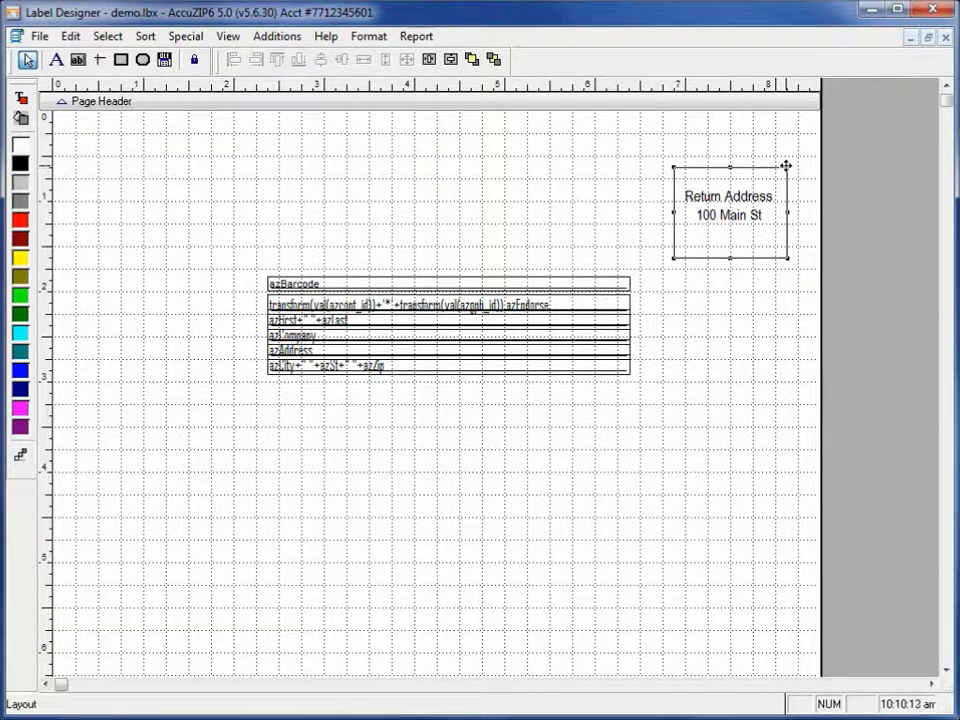
pyautogui.click(675, 258)
pyautogui.moveTo(675, 258)
pyautogui.mouseDown()
pyautogui.moveTo(688, 232)
pyautogui.moveTo(677, 236)
pyautogui.mouseUp()
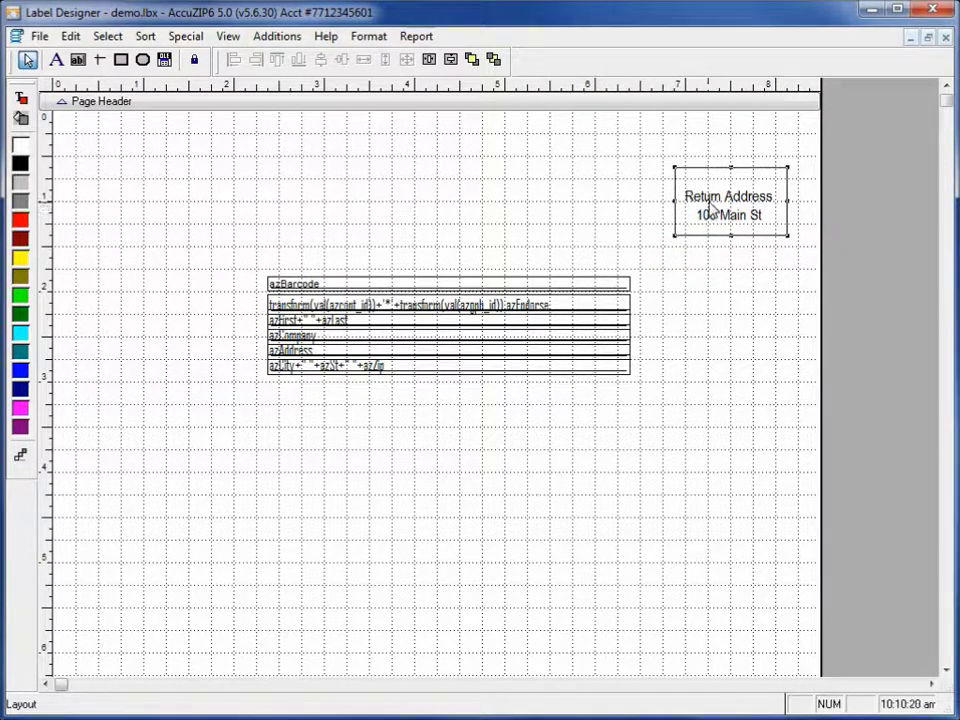
# Center the return address label and its surrounding rectangle on each other both horizontally and vertically.
pyautogui.click(704, 212)
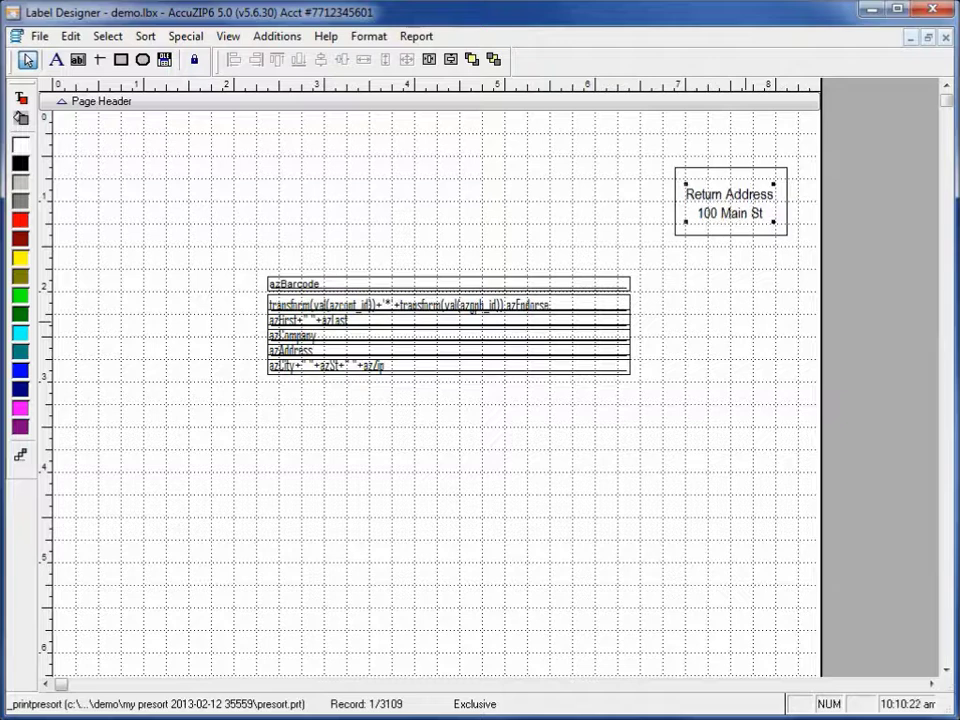
pyautogui.click(628, 160)
pyautogui.moveTo(596, 129); pyautogui.dragTo(745, 262)
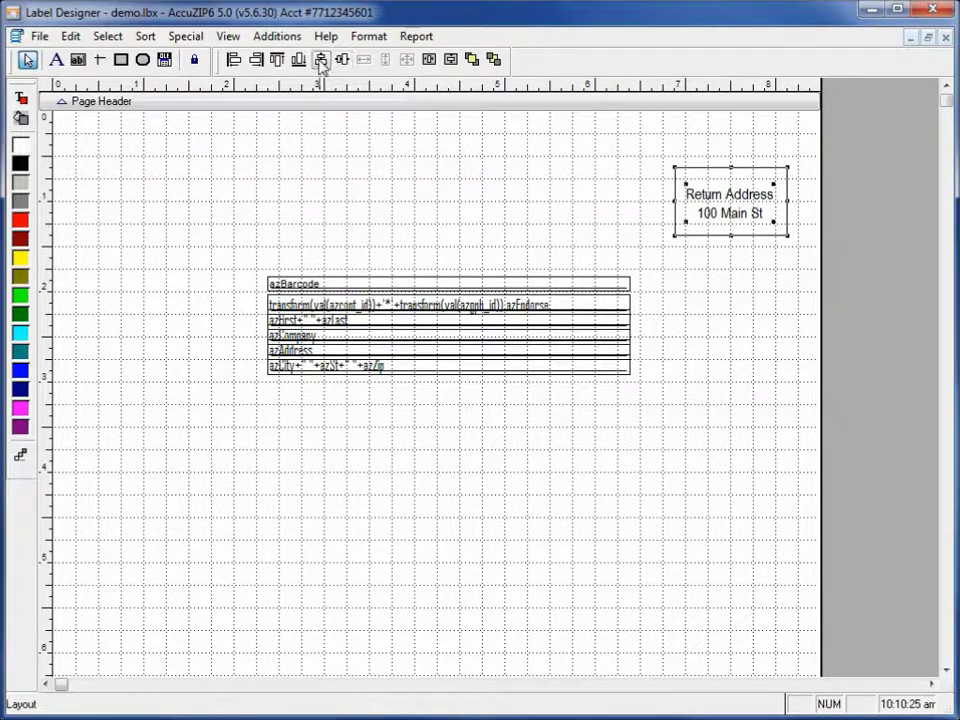
pyautogui.click(320, 60)
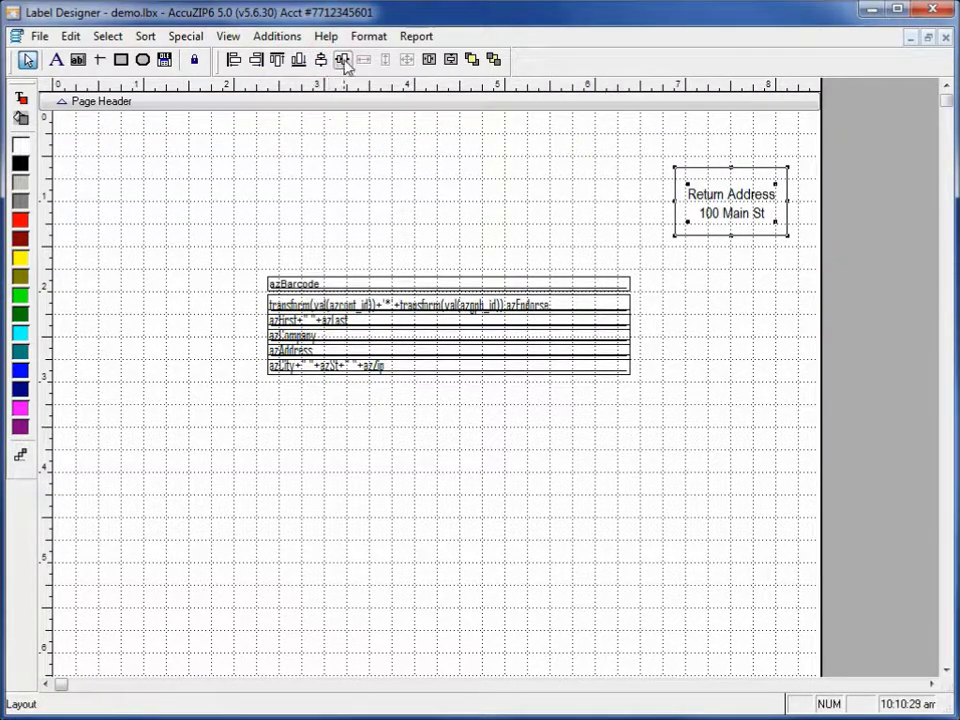
pyautogui.click(343, 60)
pyautogui.click(557, 224)
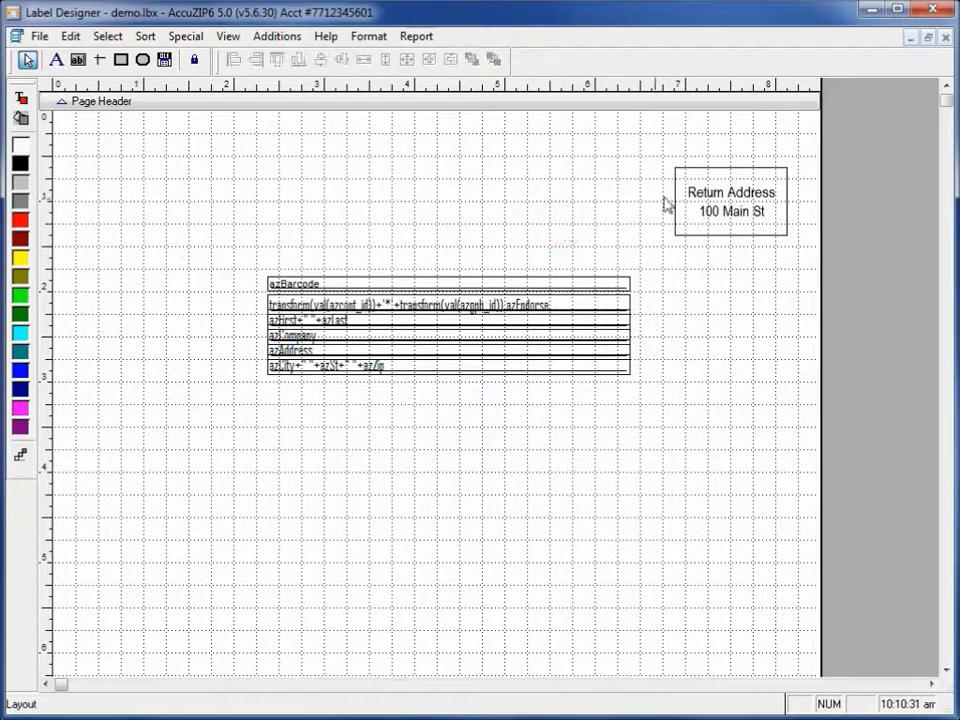
# Replace the text of the boxed label with "US Postage" on the first line and "PAID" on the second.
pyautogui.click(57, 59)
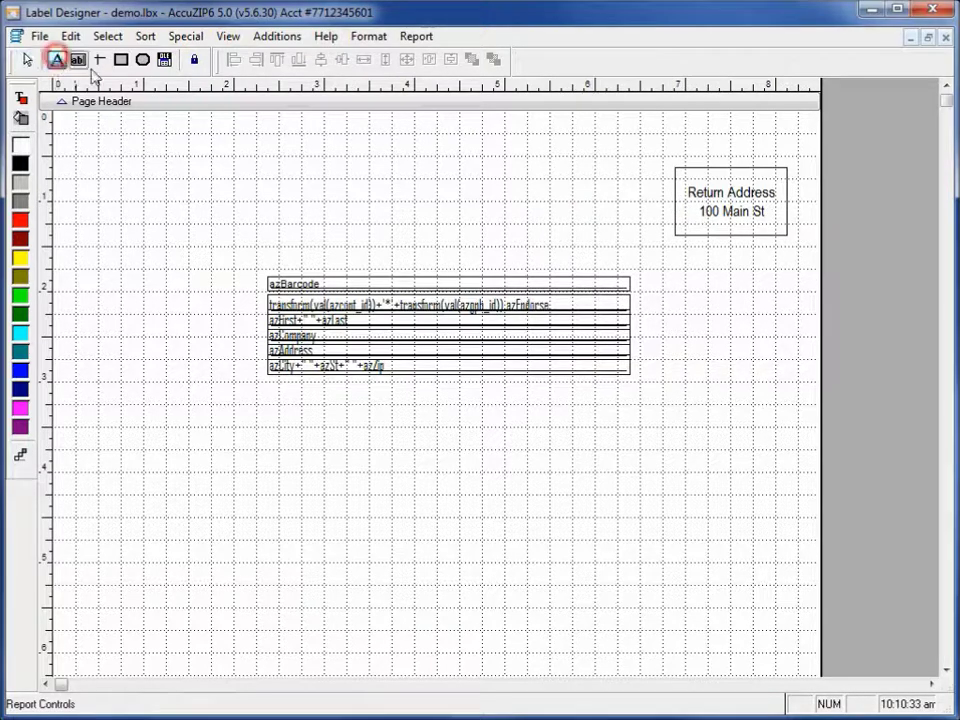
pyautogui.click(765, 210)
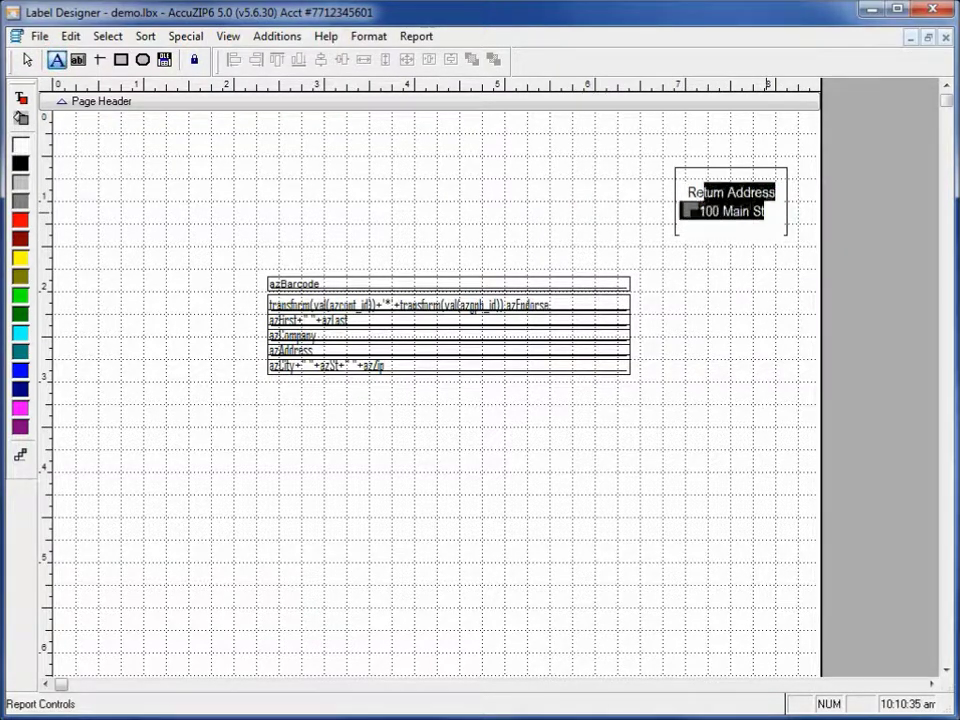
pyautogui.write('U')
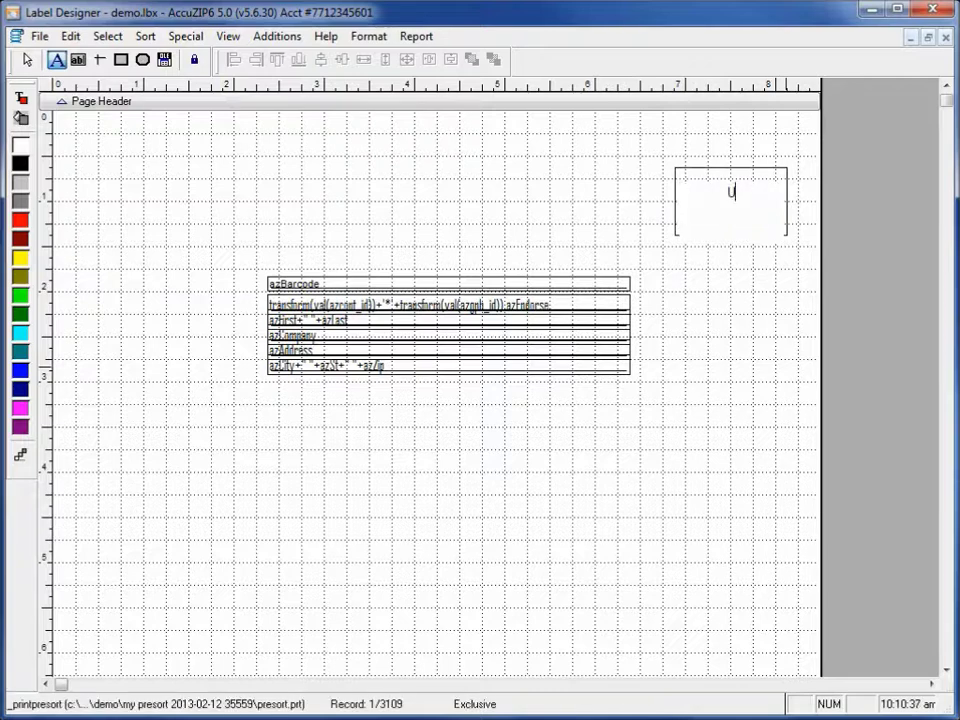
pyautogui.write('S Postage ')
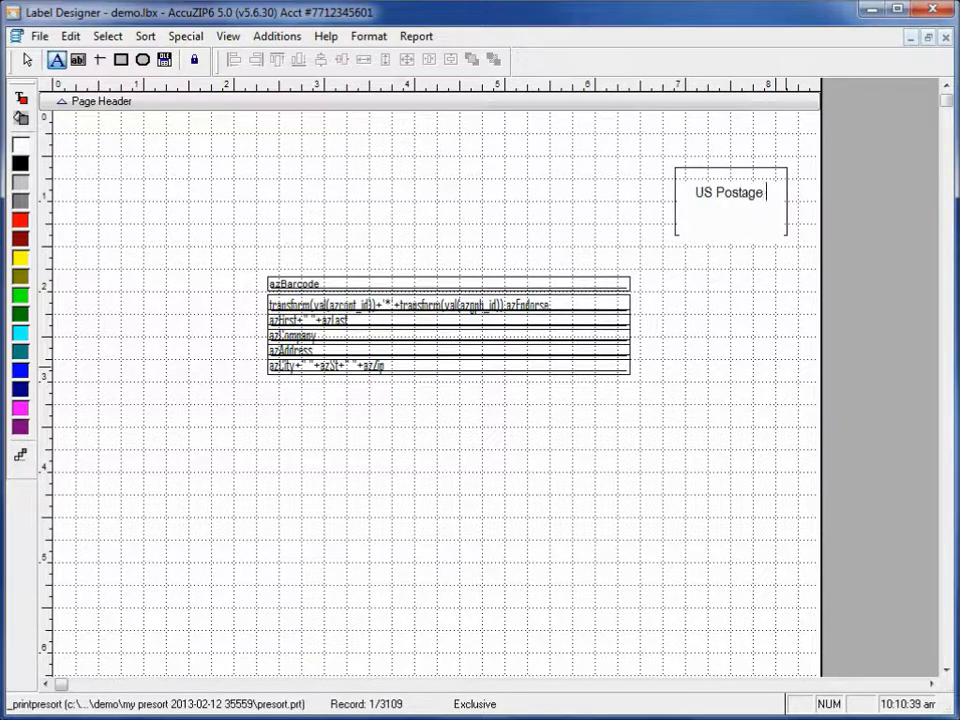
pyautogui.write('PAID')
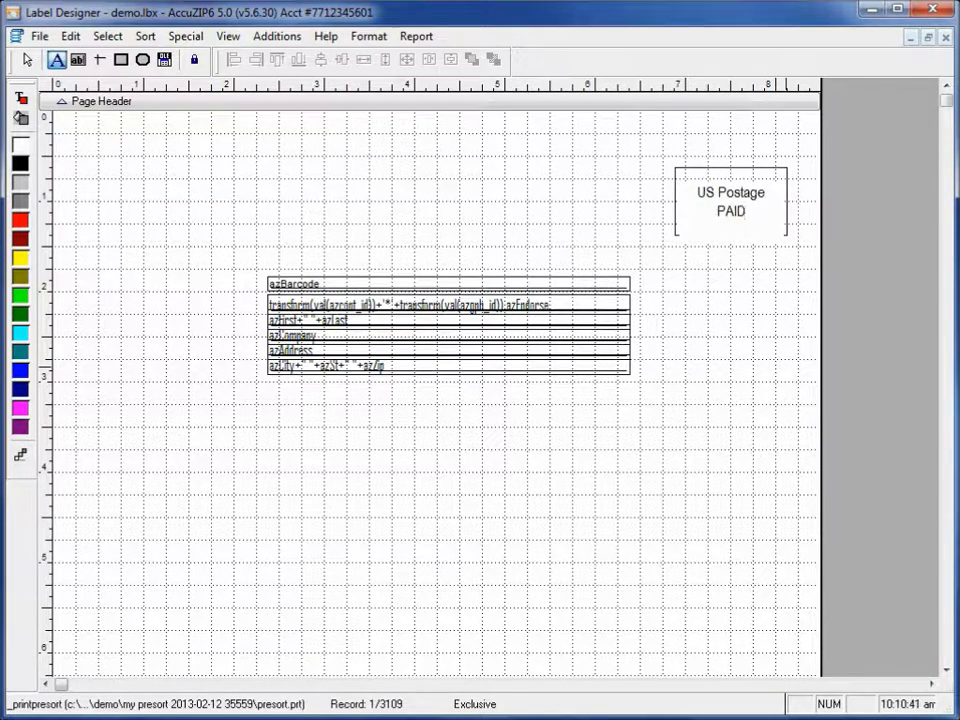
pyautogui.click(765, 413)
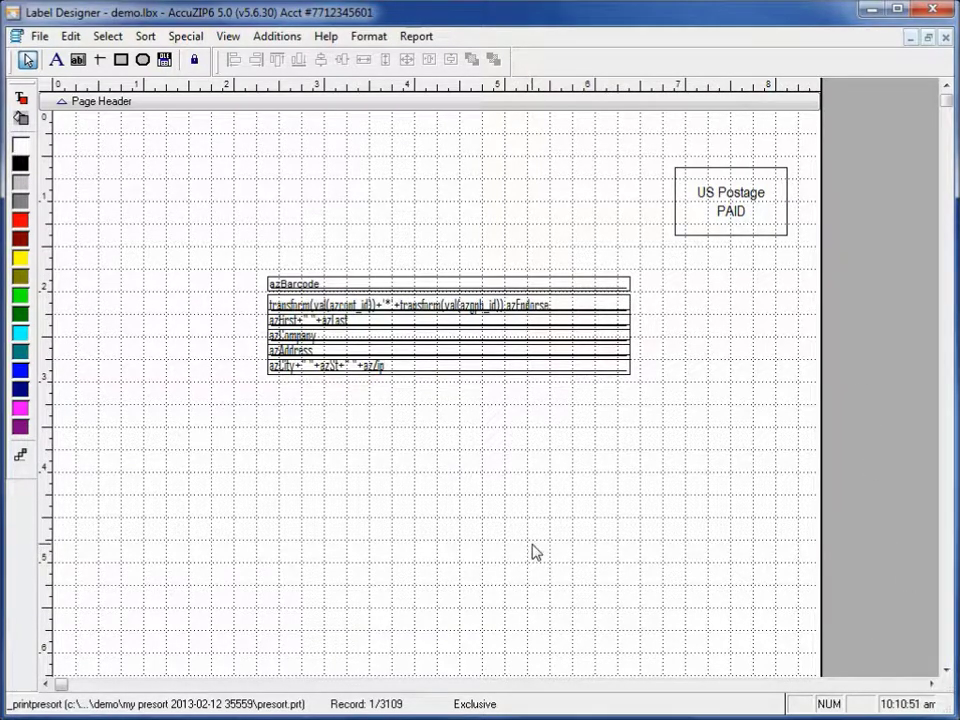
pyautogui.click(129, 200)
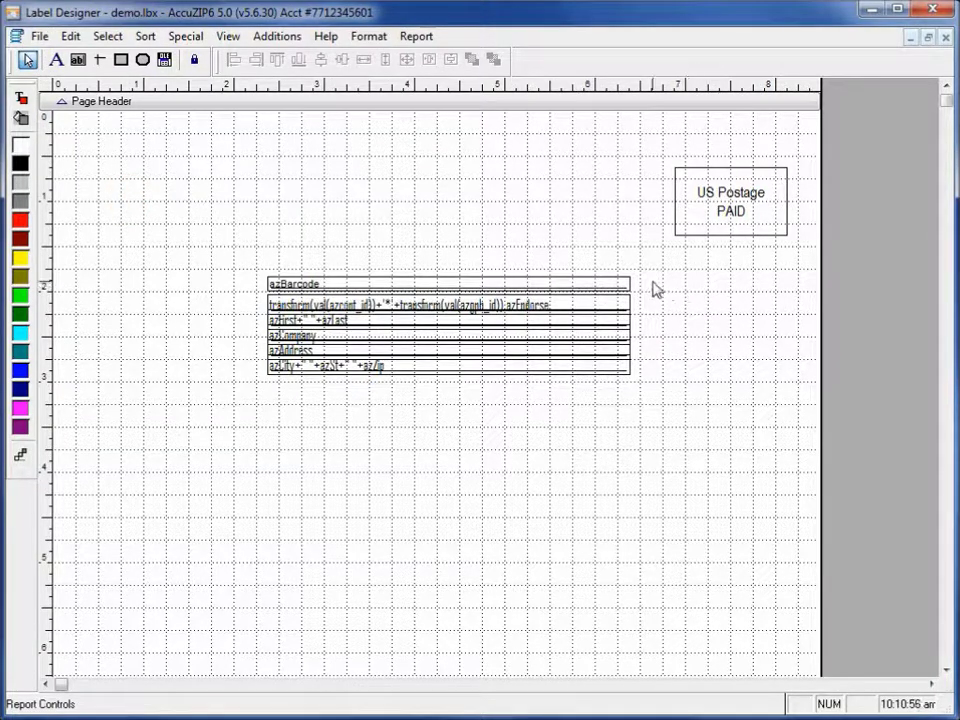
# Set the paper size in the label's page setup to HalfLetter.
pyautogui.click(39, 36)
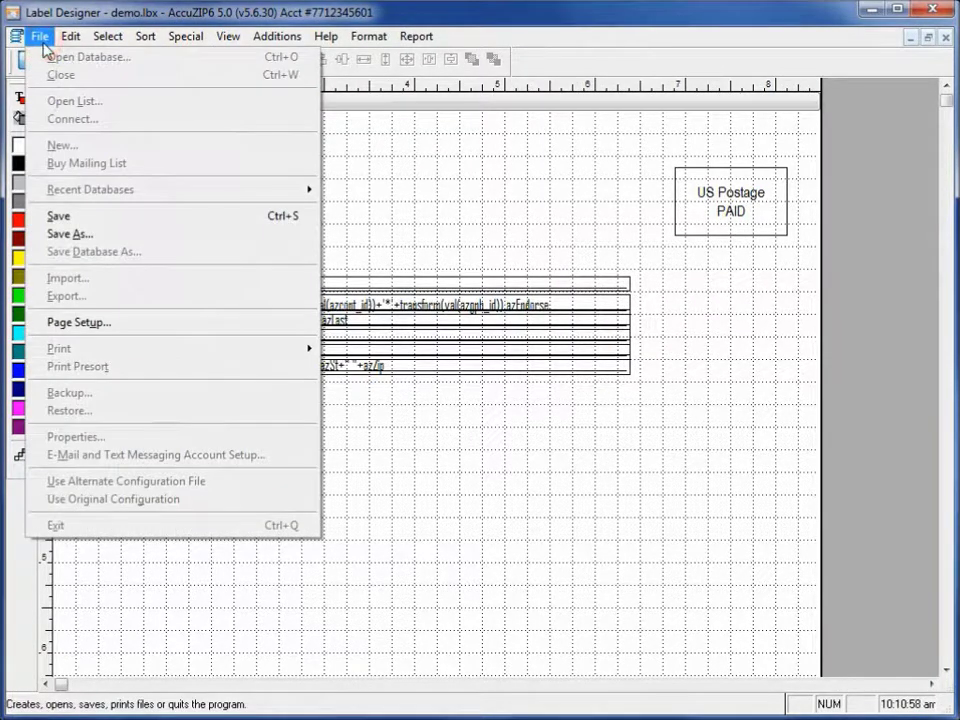
pyautogui.click(117, 323)
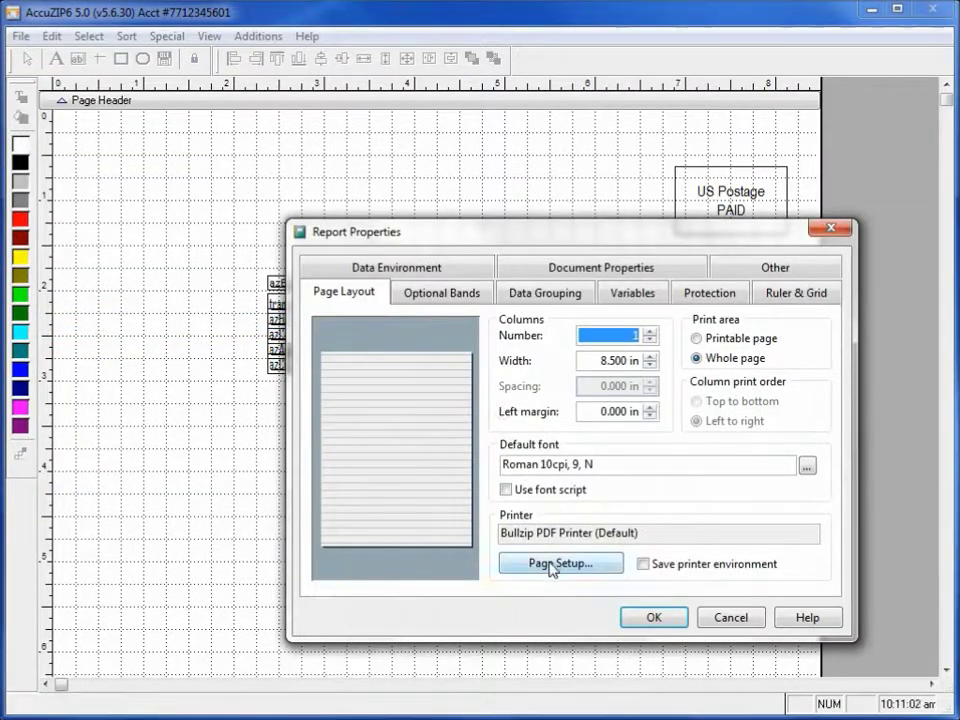
pyautogui.click(551, 566)
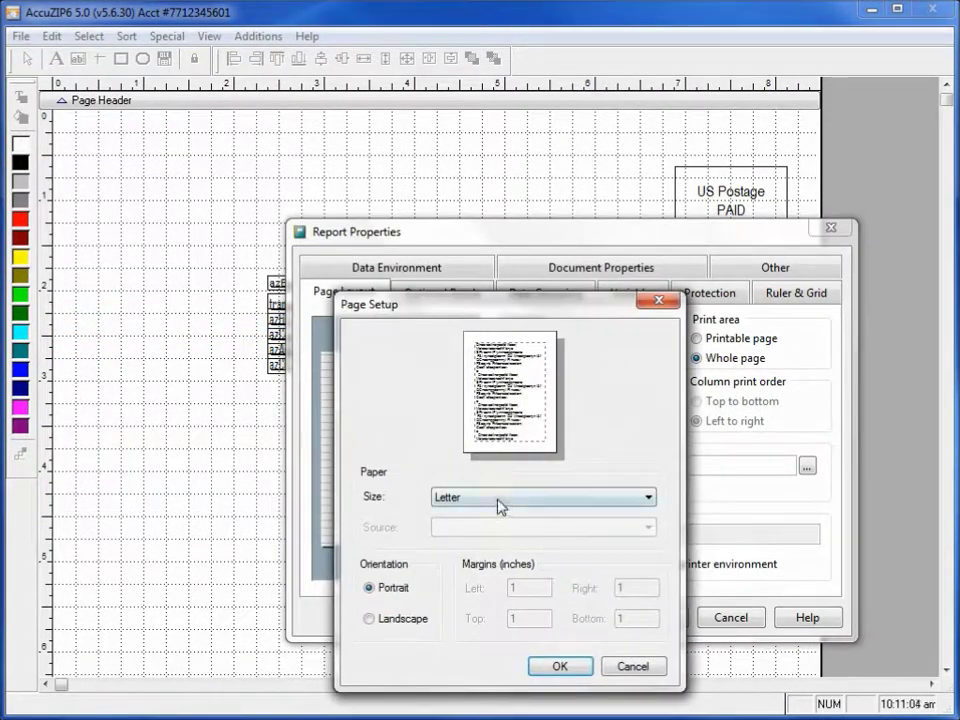
pyautogui.click(500, 503)
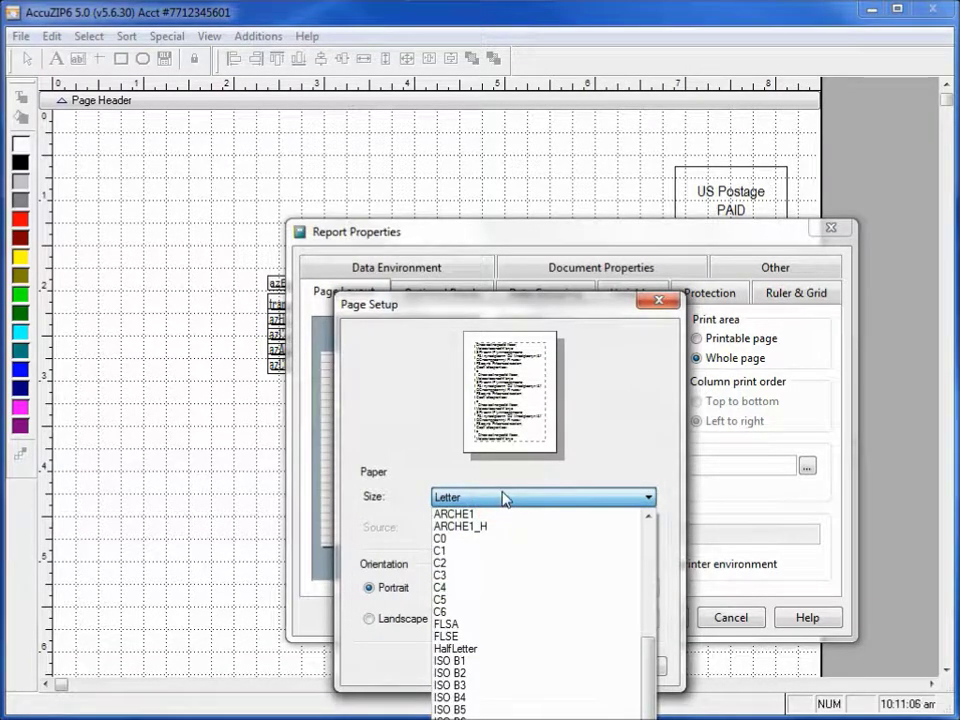
pyautogui.press('Down')
pyautogui.press('Return')
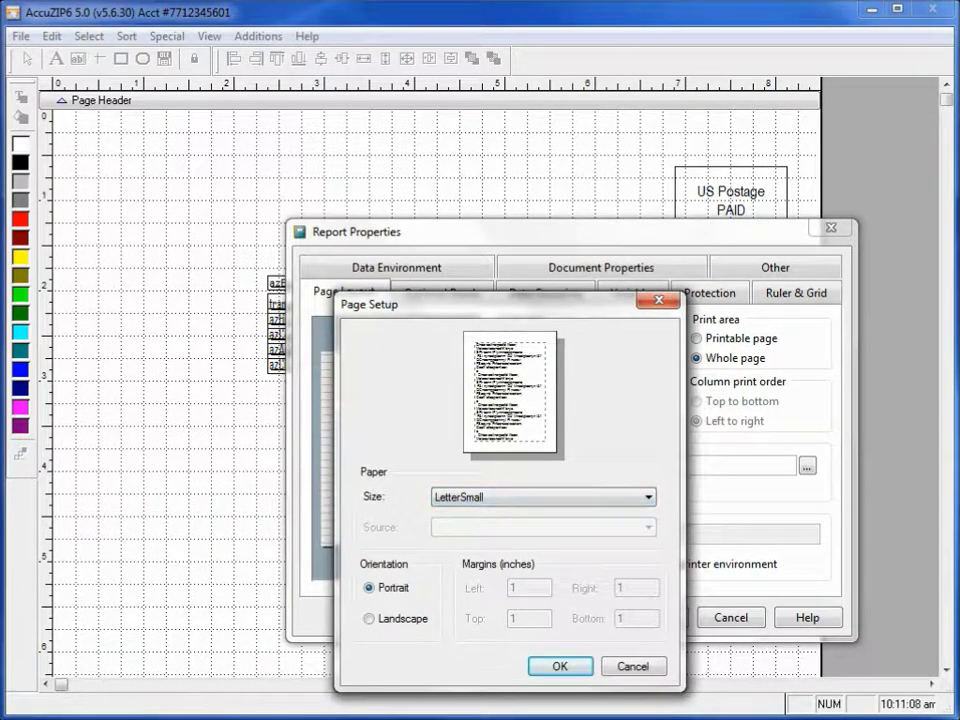
pyautogui.click(480, 503)
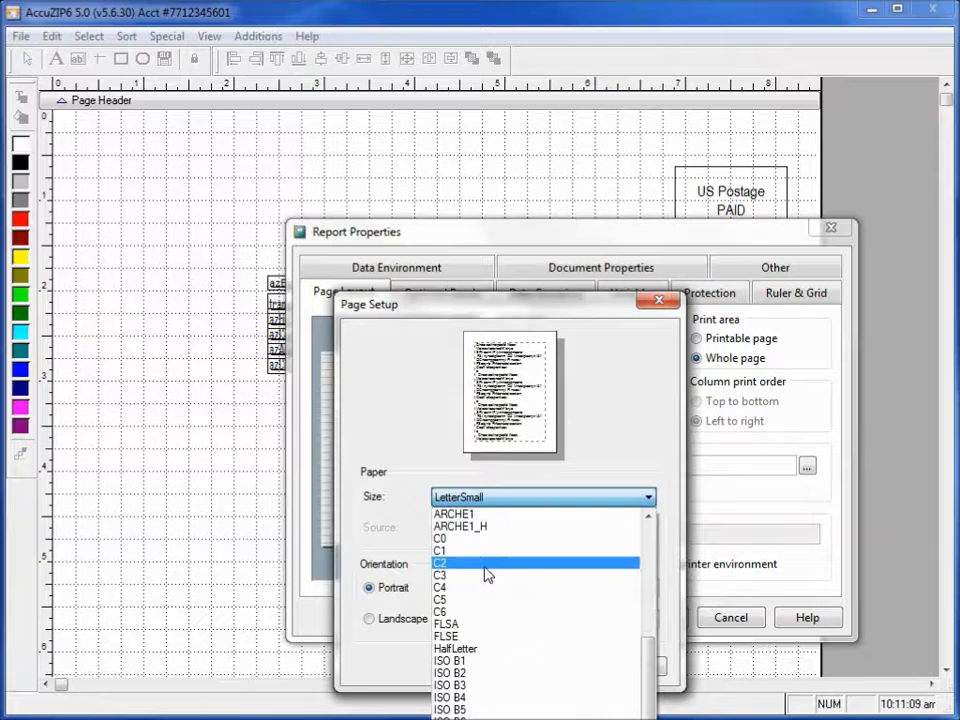
pyautogui.click(484, 647)
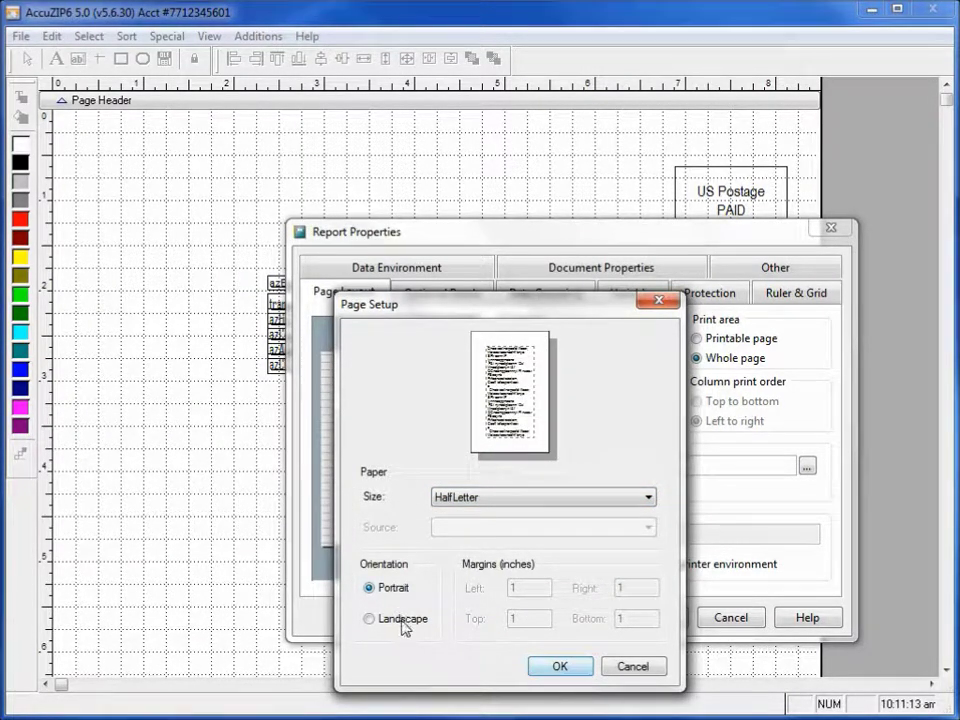
pyautogui.click(558, 667)
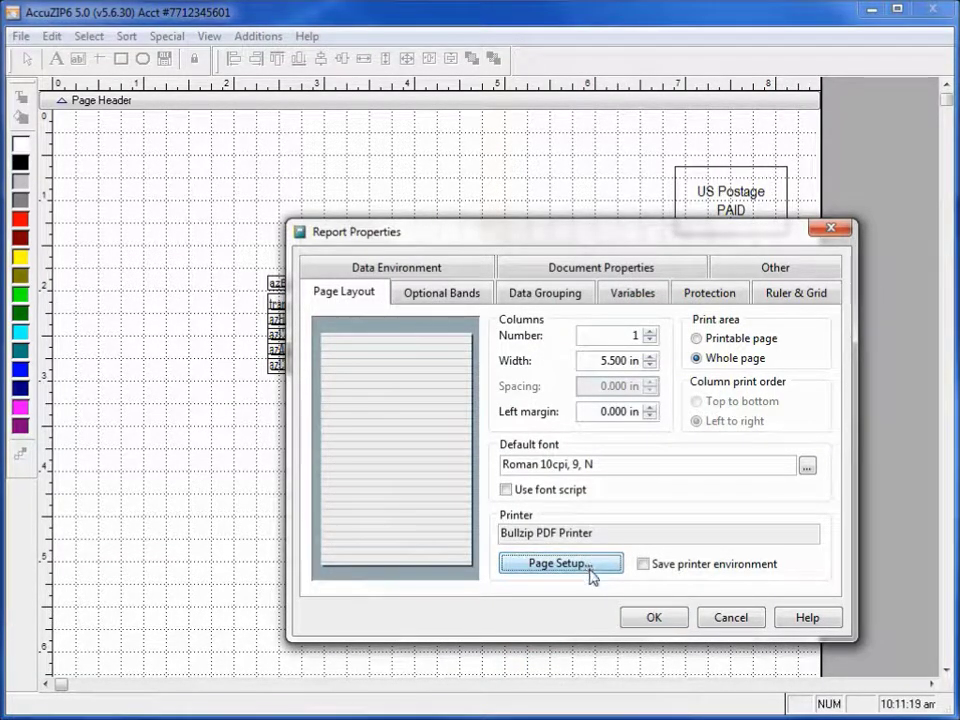
# Change the page orientation to Landscape and apply the report properties.
pyautogui.click(590, 570)
pyautogui.click(405, 620)
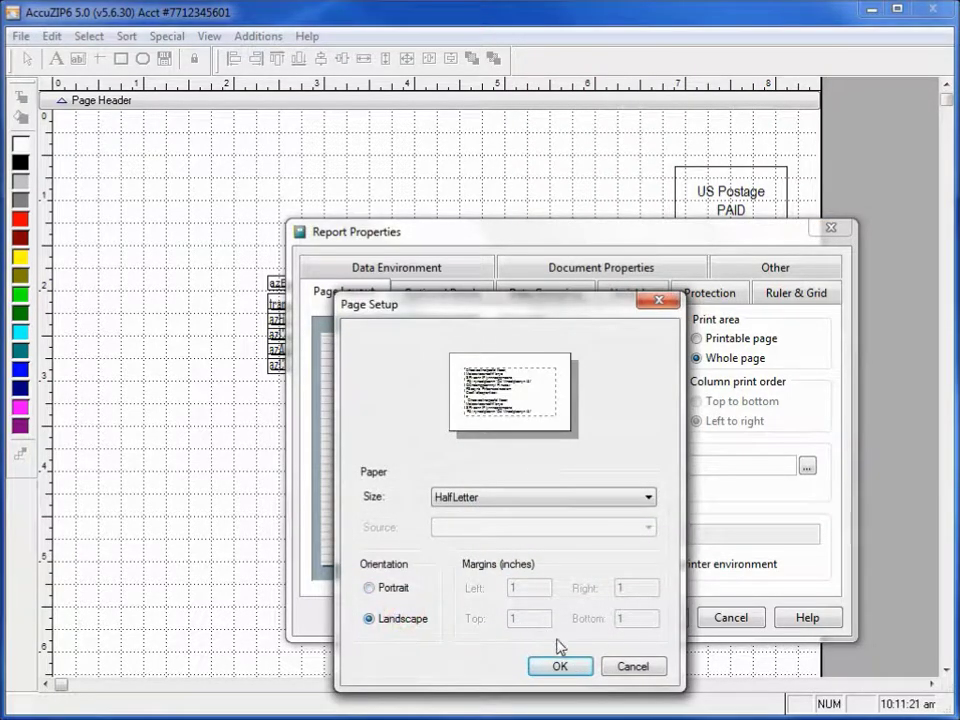
pyautogui.click(558, 667)
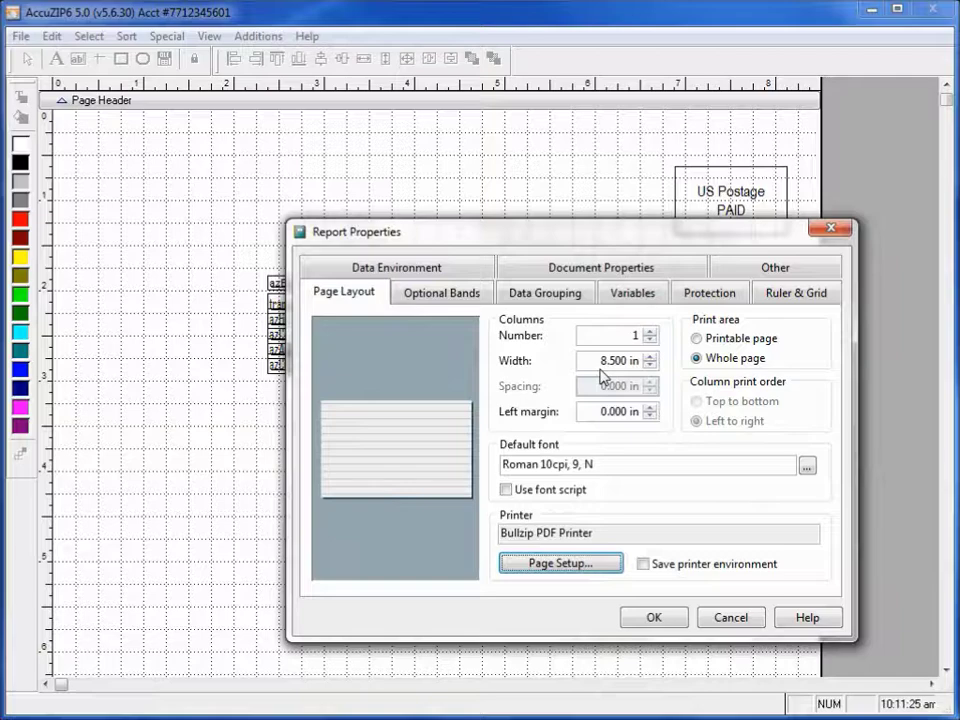
pyautogui.click(660, 618)
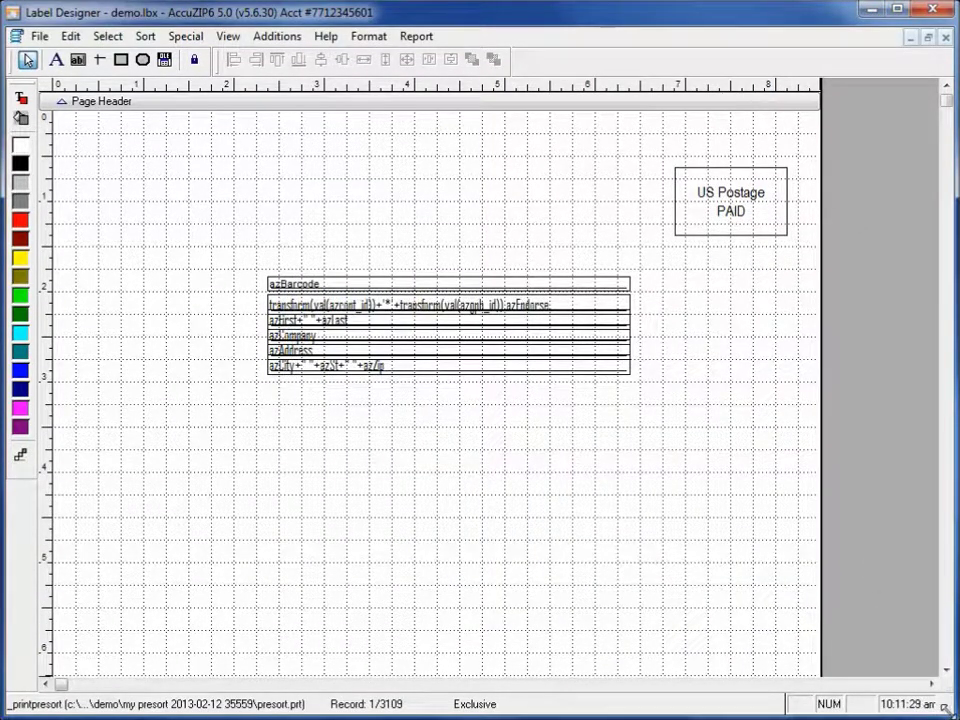
# Set the Detail band's height to 5.5 in.
pyautogui.click(946, 669)
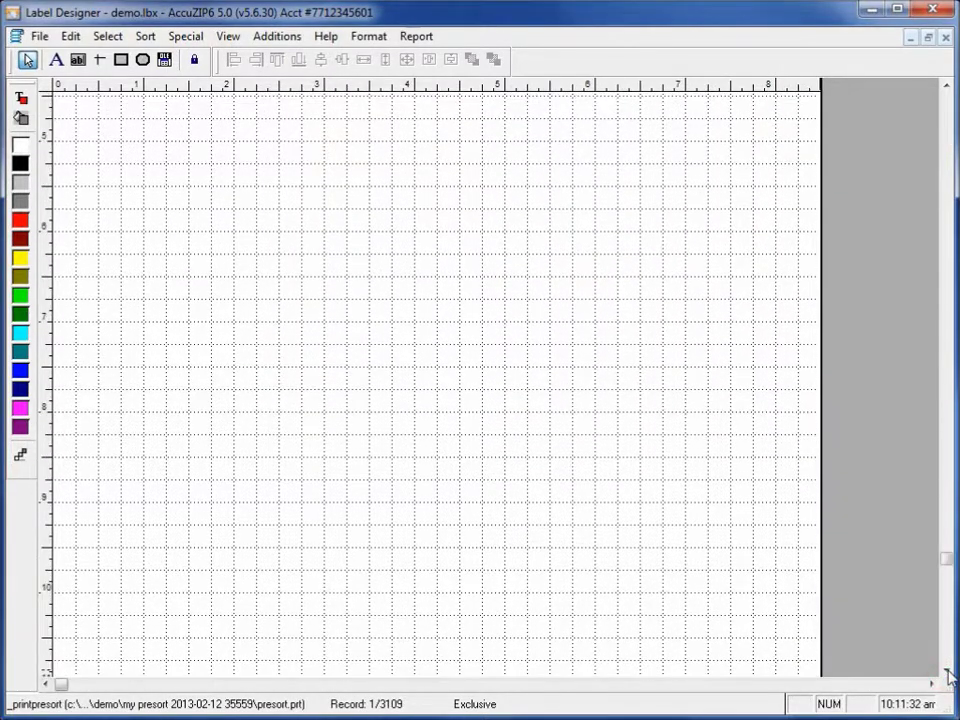
pyautogui.click(946, 670)
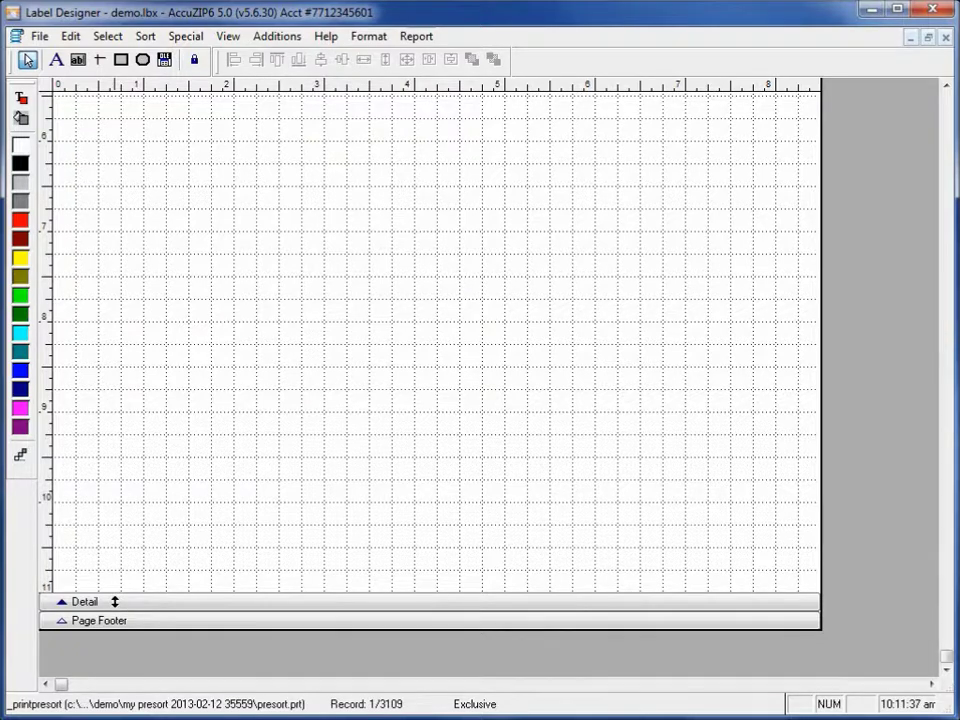
pyautogui.doubleClick(135, 603)
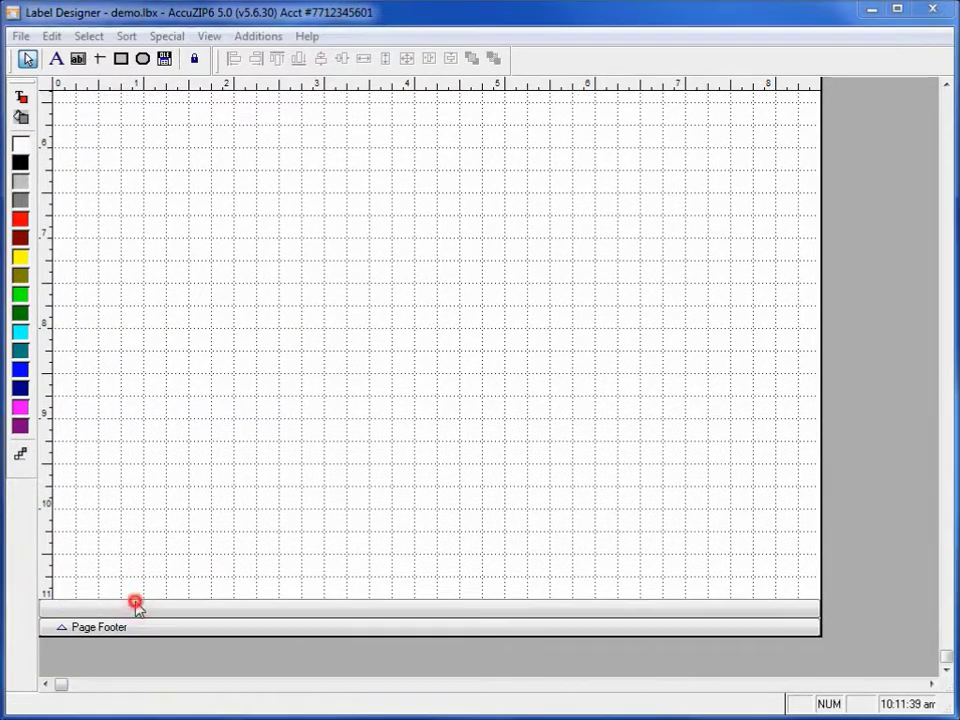
pyautogui.click(409, 238)
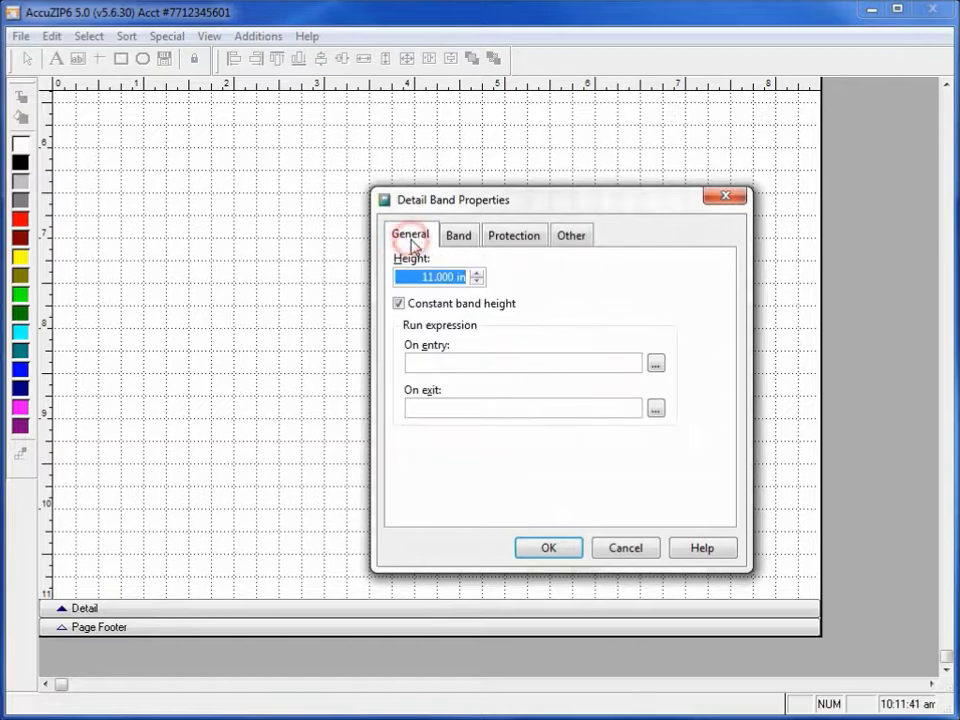
pyautogui.write('5')
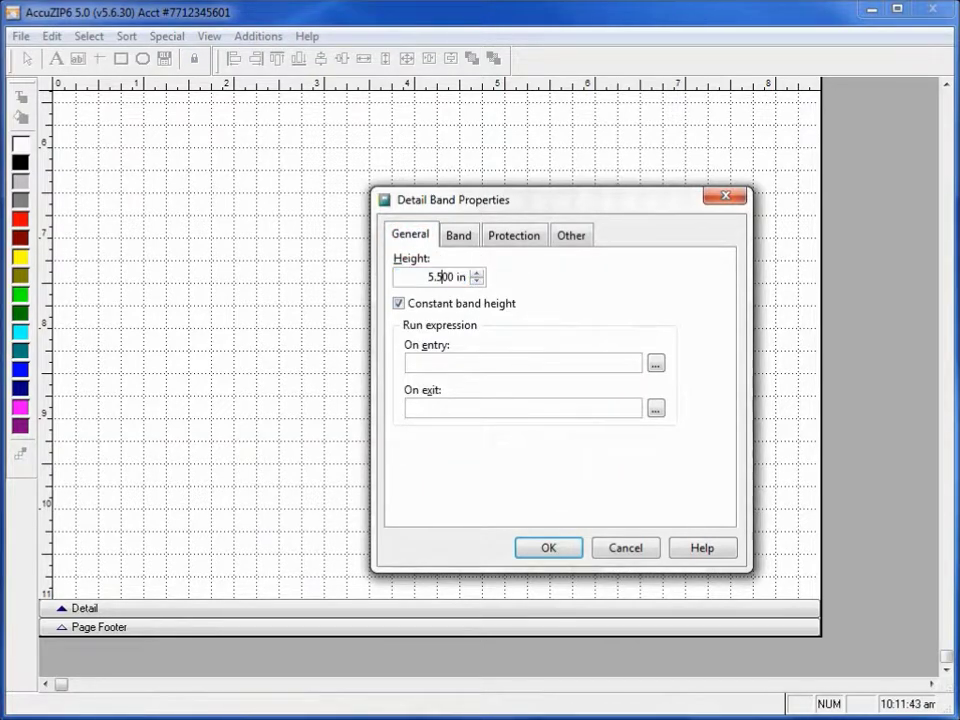
pyautogui.click(566, 552)
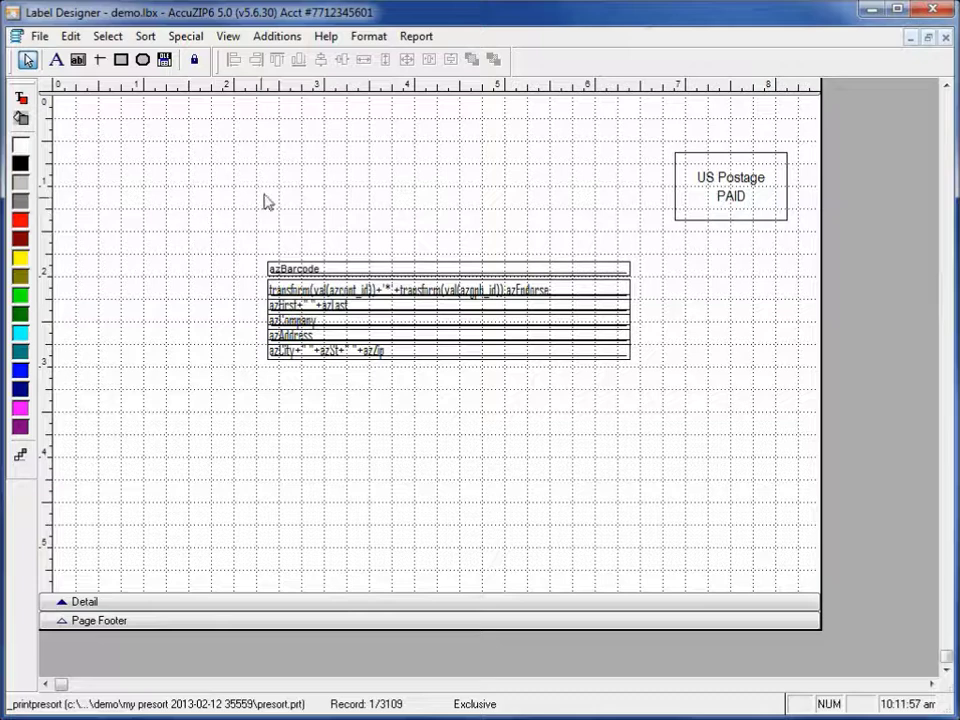
# Move the address field block to the lower left of the label and the US Postage box to about 2.9 in from the left edge.
pyautogui.moveTo(198, 177); pyautogui.dragTo(647, 476)
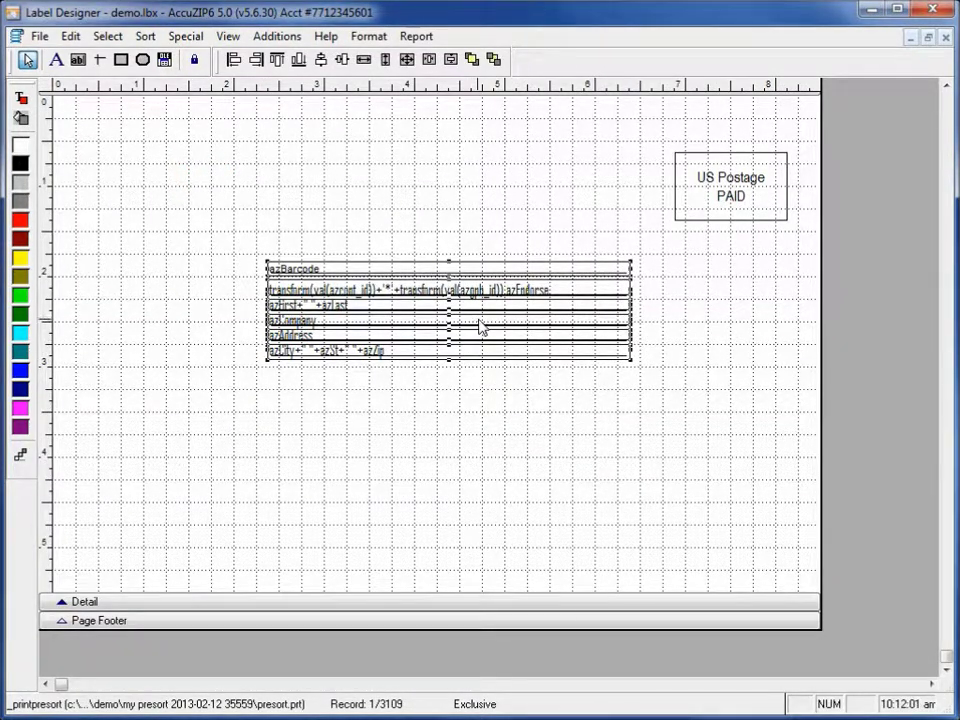
pyautogui.moveTo(481, 325); pyautogui.dragTo(270, 460)
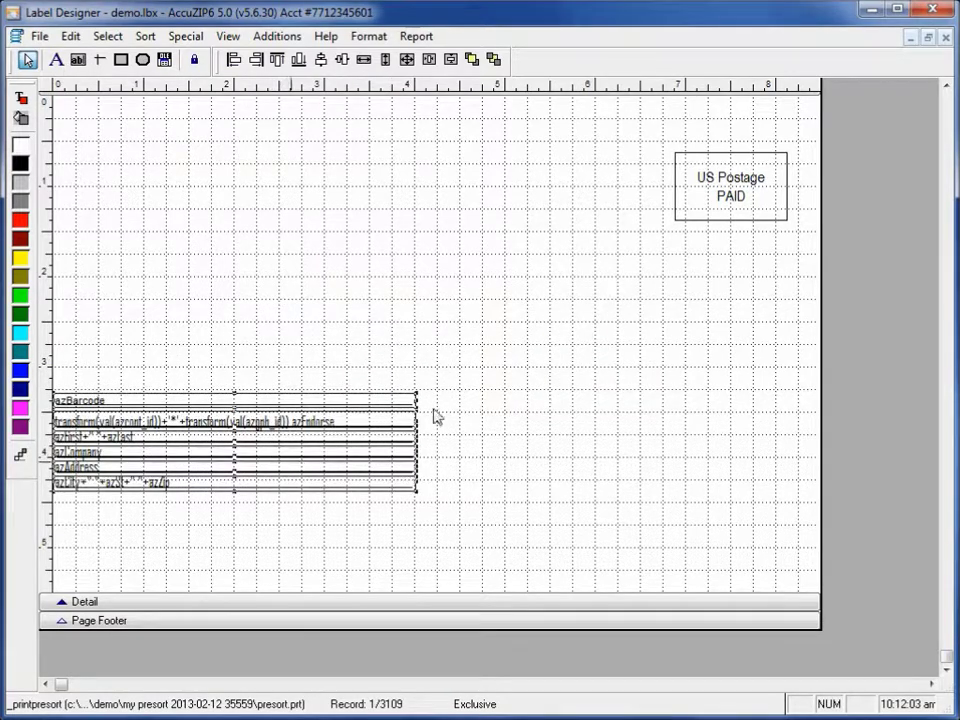
pyautogui.moveTo(774, 309); pyautogui.dragTo(705, 131)
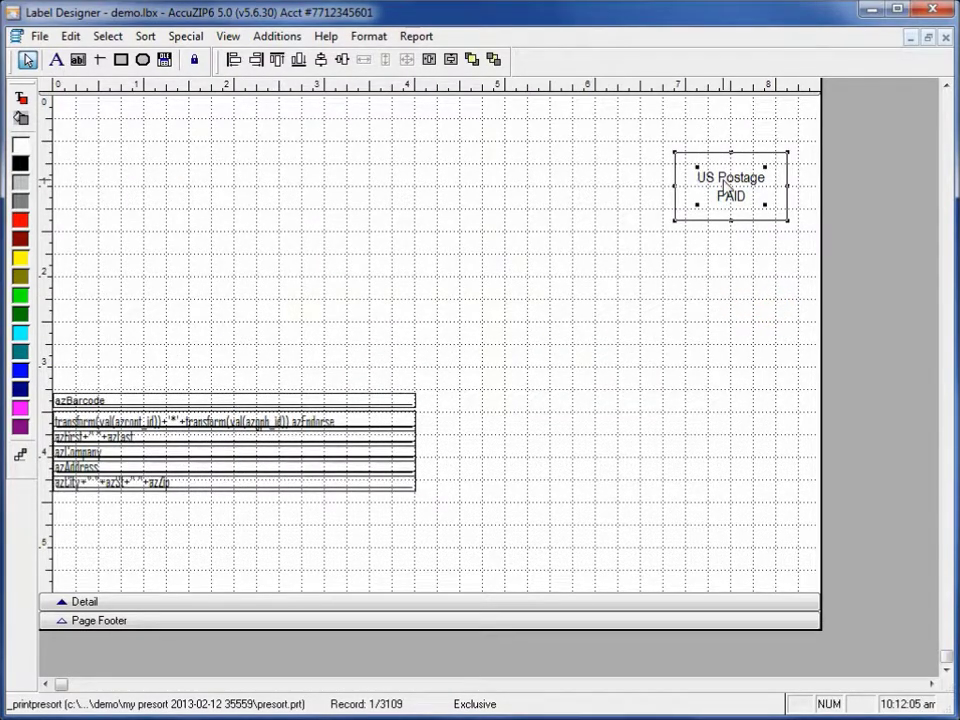
pyautogui.moveTo(730, 183); pyautogui.dragTo(369, 197)
pyautogui.click(703, 294)
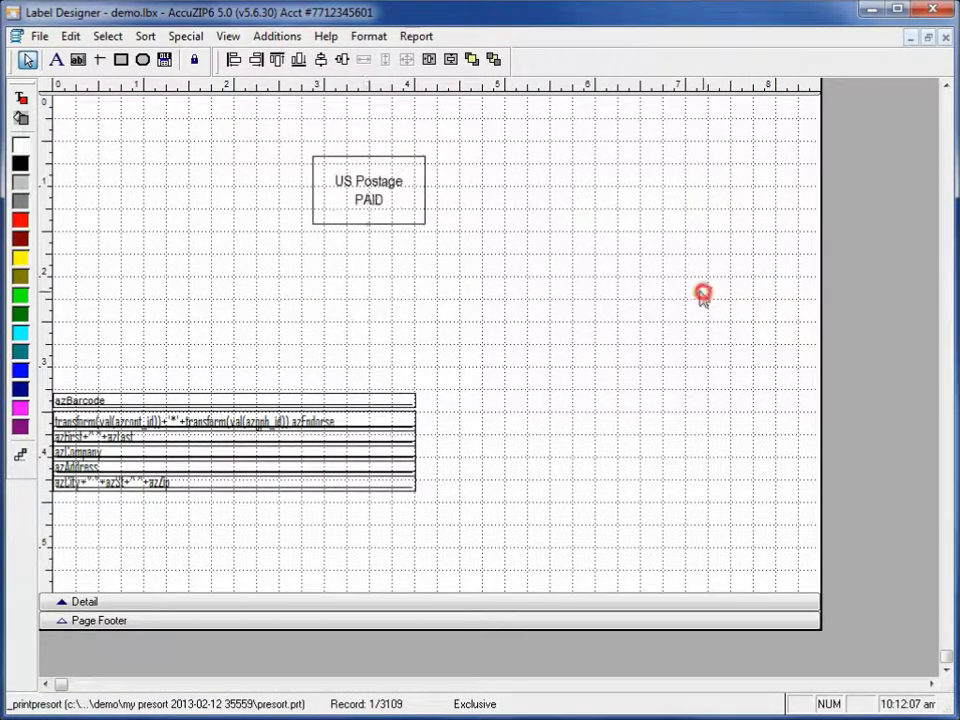
# Set the label's page layout to 2 columns with a column width of 4 in.
pyautogui.click(39, 36)
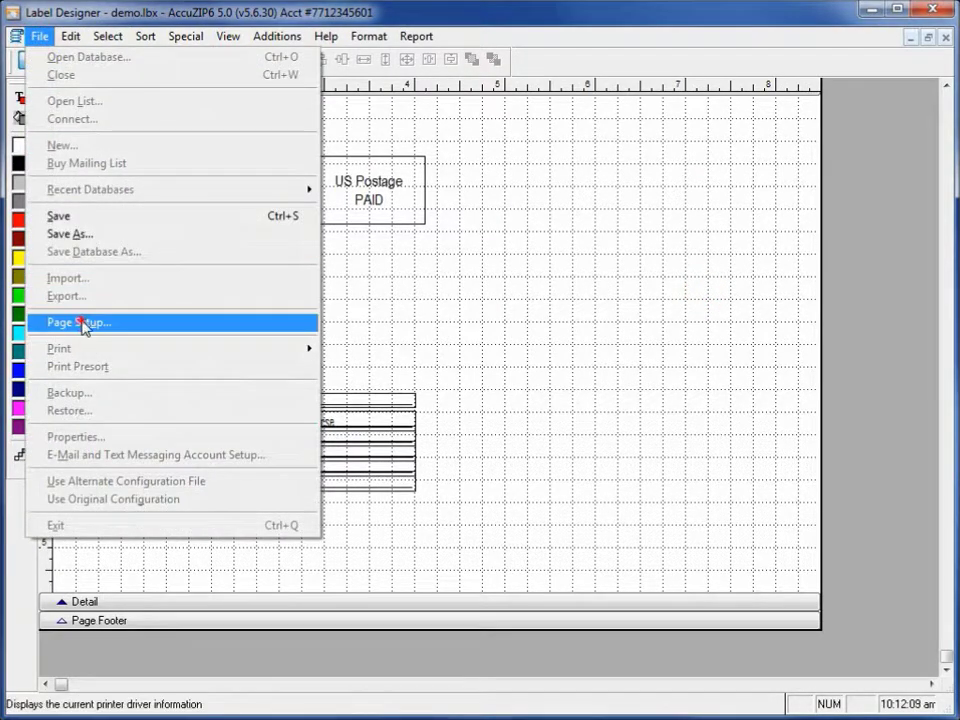
pyautogui.click(81, 321)
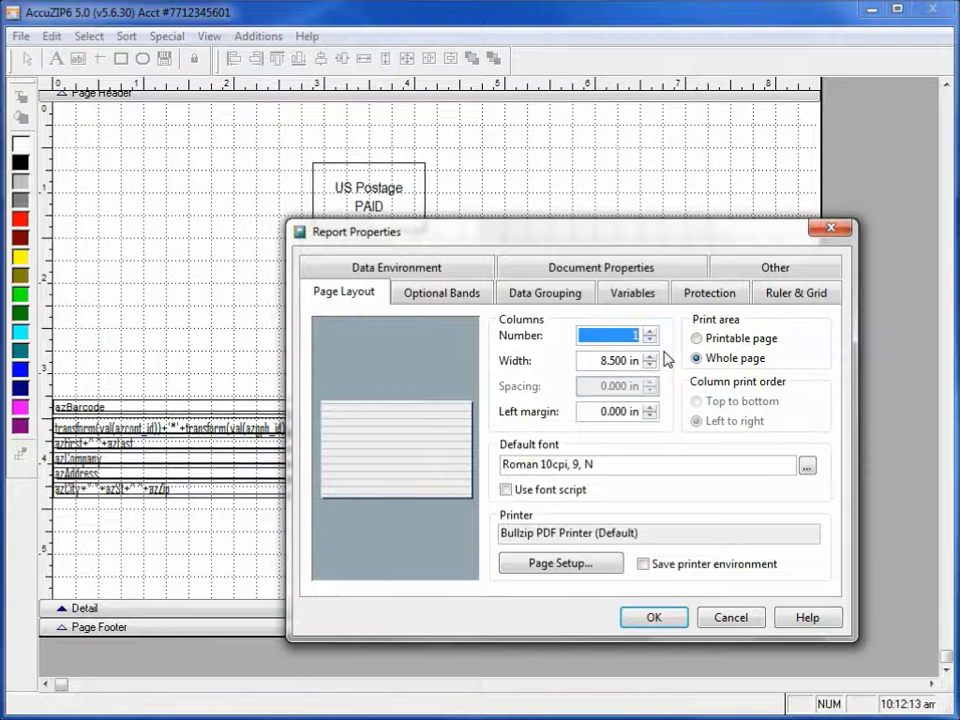
pyautogui.write('2')
pyautogui.press('Tab')
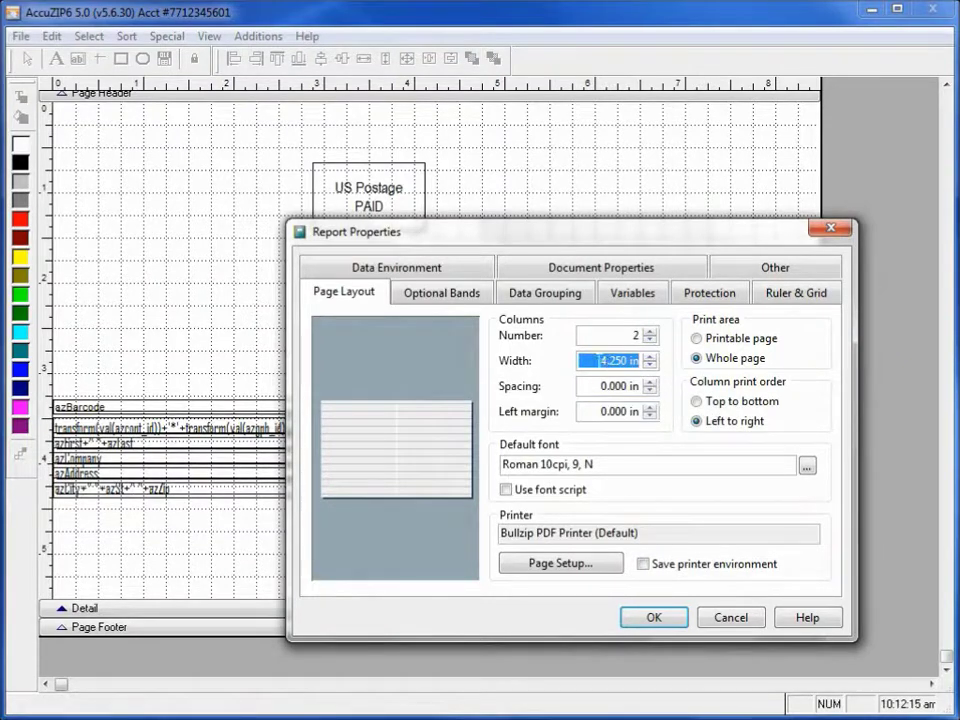
pyautogui.click(575, 360)
pyautogui.doubleClick(593, 361)
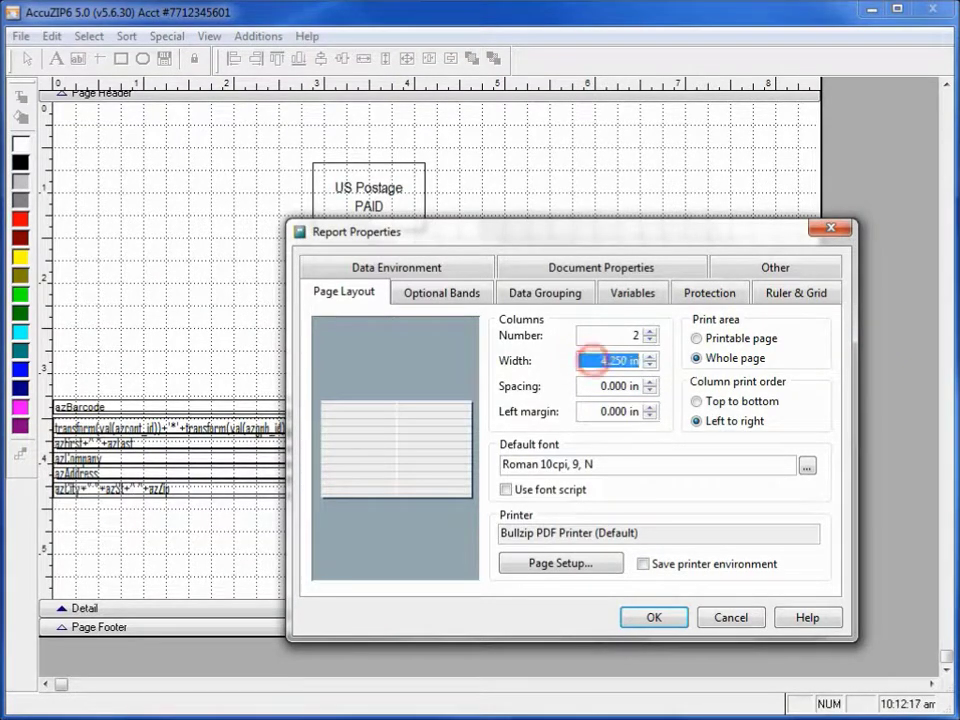
pyautogui.write('4')
pyautogui.press('Tab')
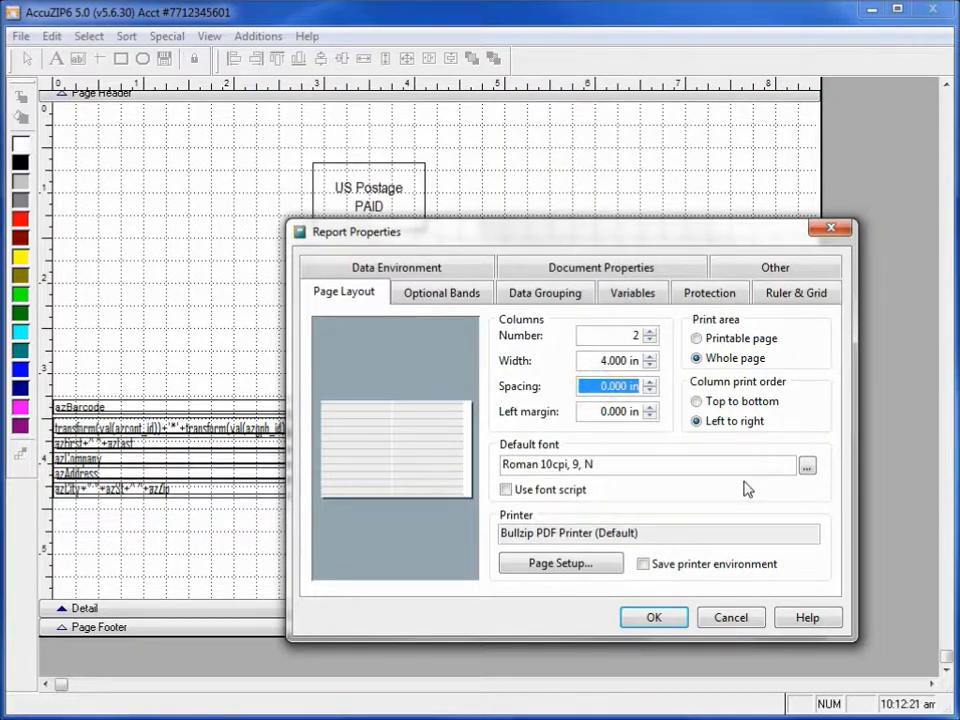
# Set the column spacing and the left margin to 0.25 in each and apply the report properties.
pyautogui.click(605, 386)
pyautogui.press('Tab')
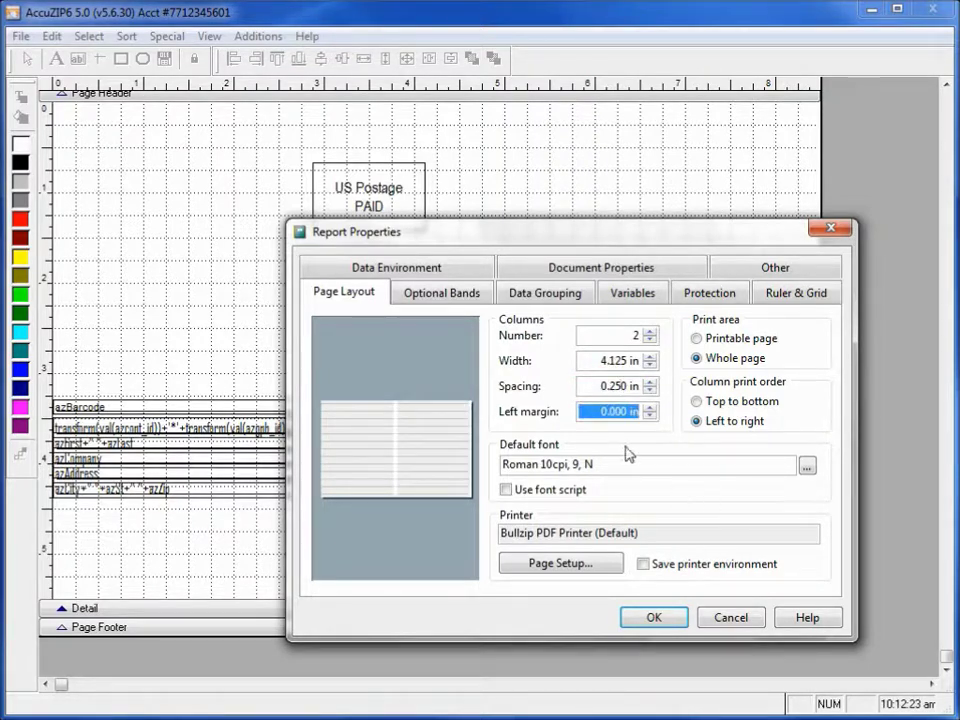
pyautogui.click(605, 411)
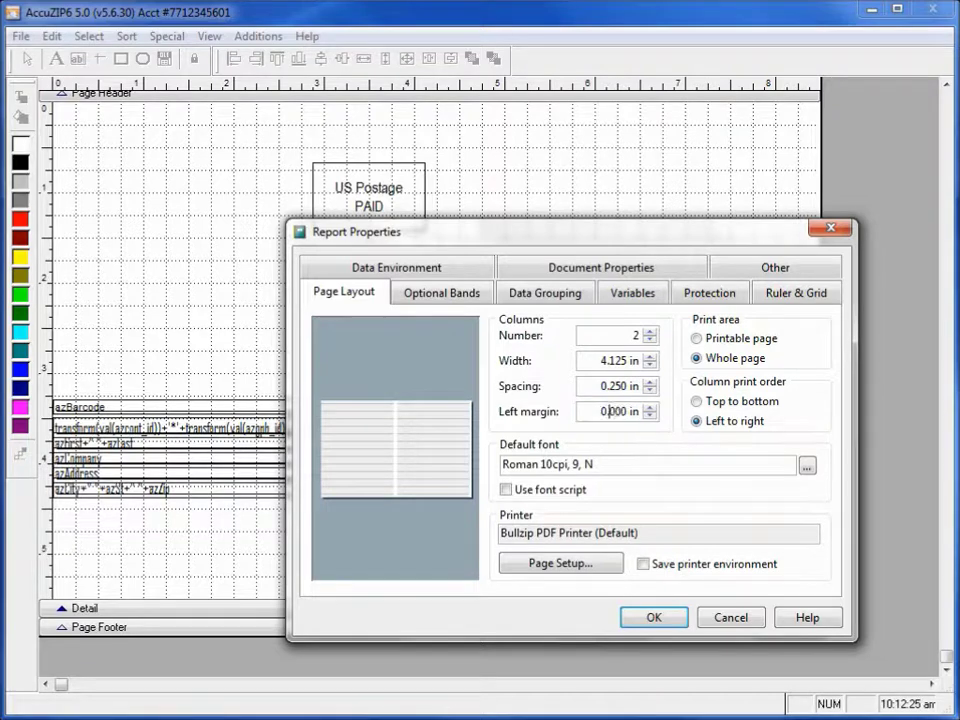
pyautogui.press('Tab')
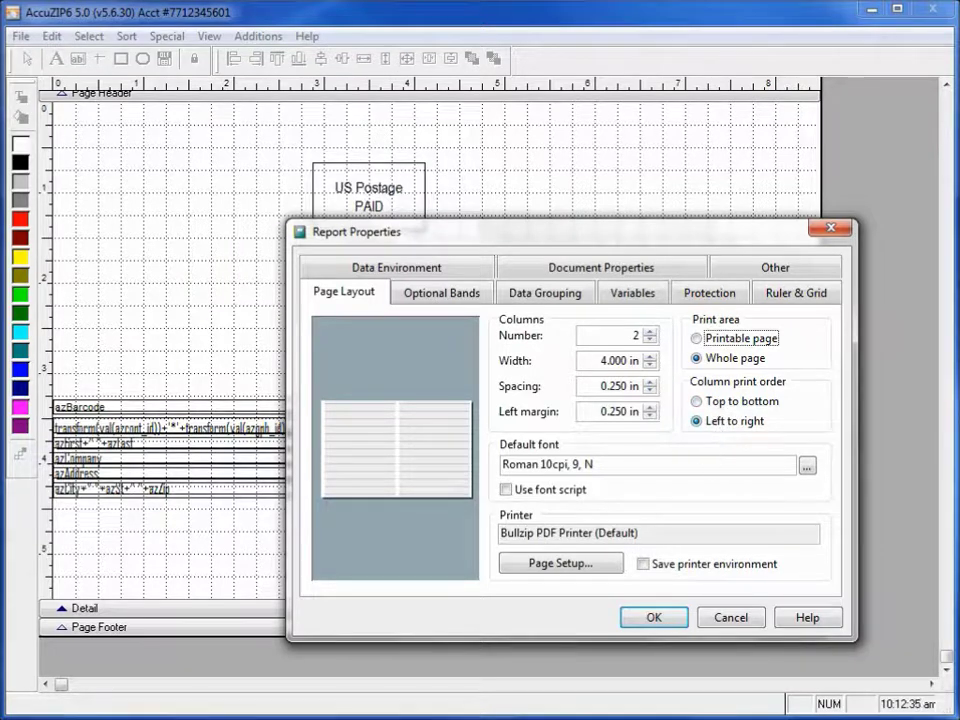
pyautogui.click(662, 619)
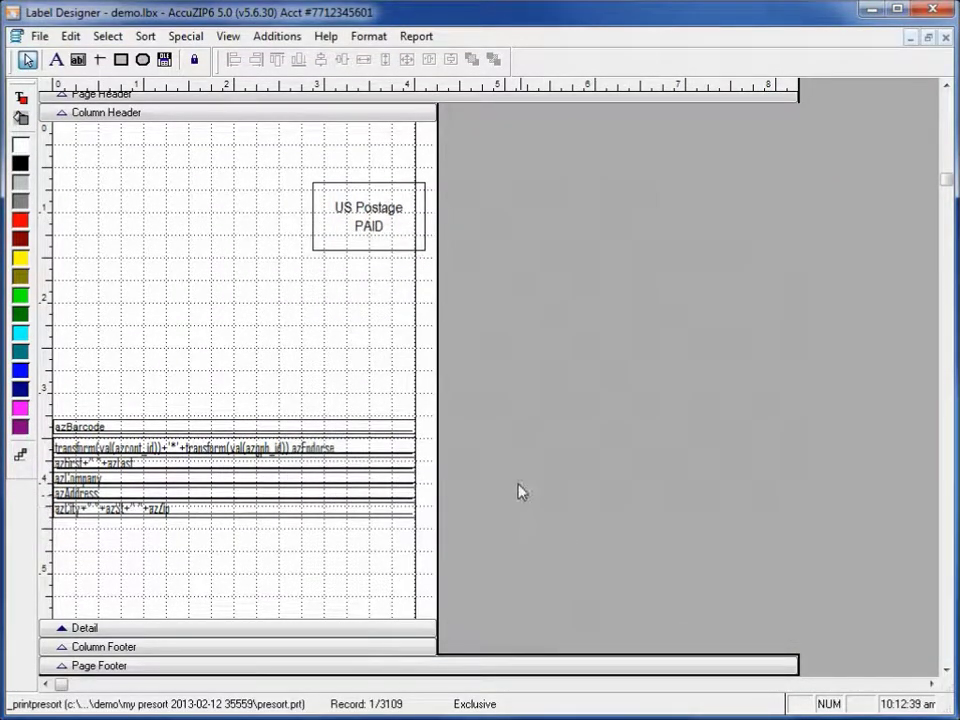
# Move the US Postage box with its text fully inside the column, and set the Page Header band's height to 0.5 in.
pyautogui.moveTo(300, 135); pyautogui.dragTo(323, 216)
pyautogui.click(341, 338)
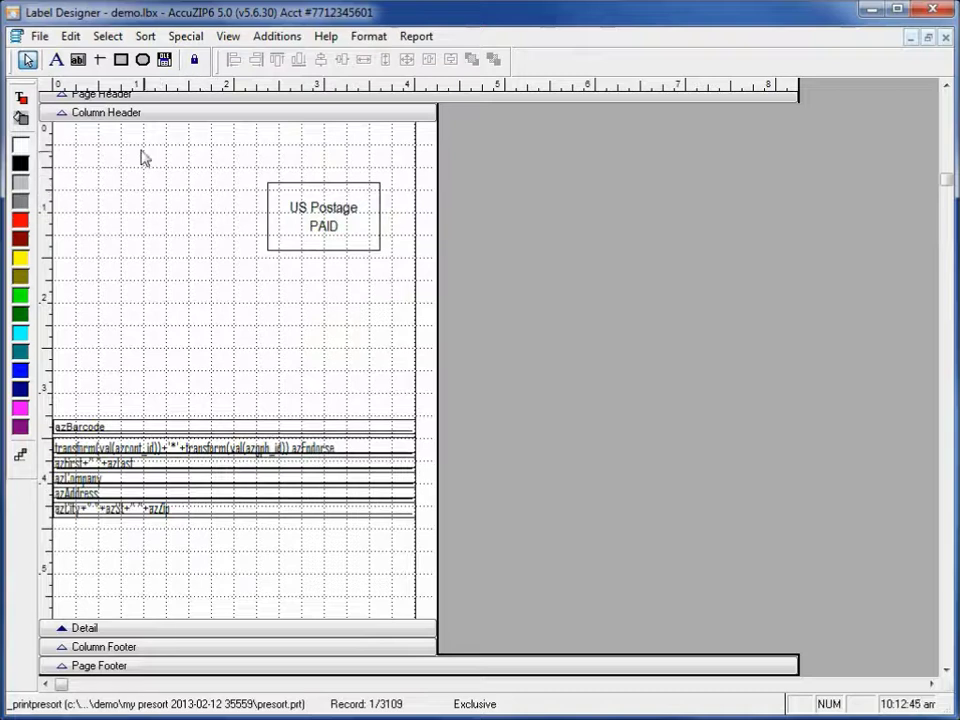
pyautogui.doubleClick(200, 95)
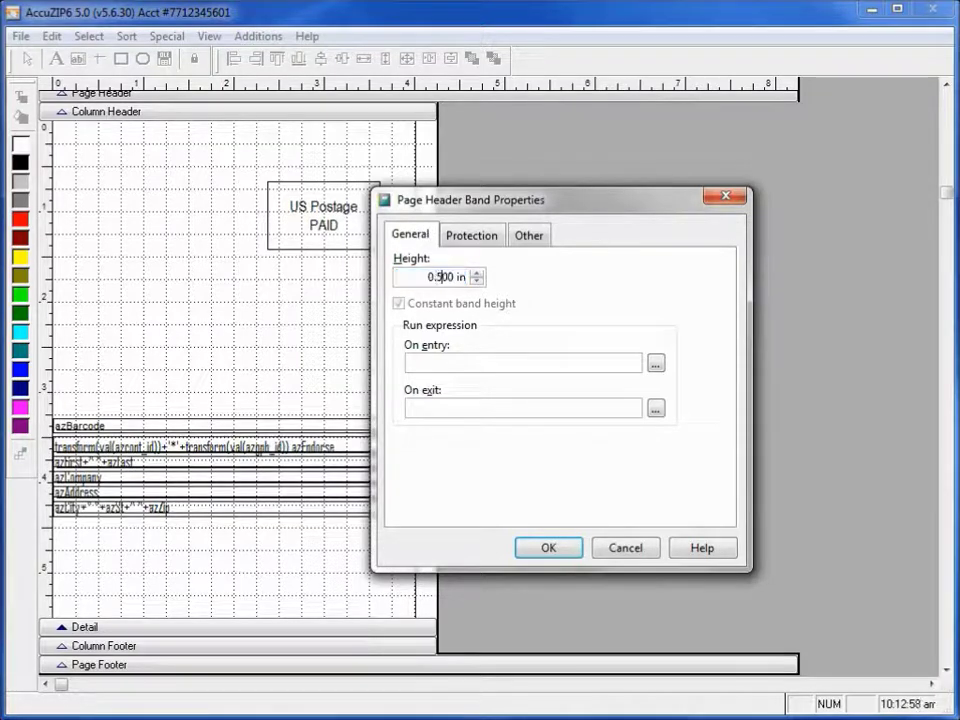
pyautogui.press('Return')
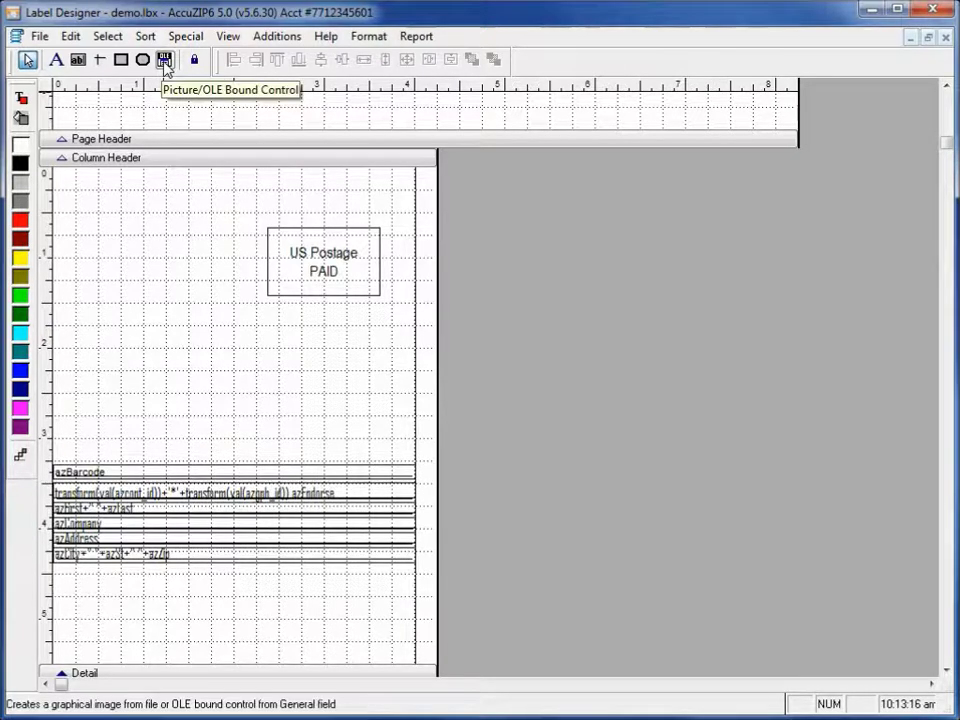
pyautogui.click(165, 62)
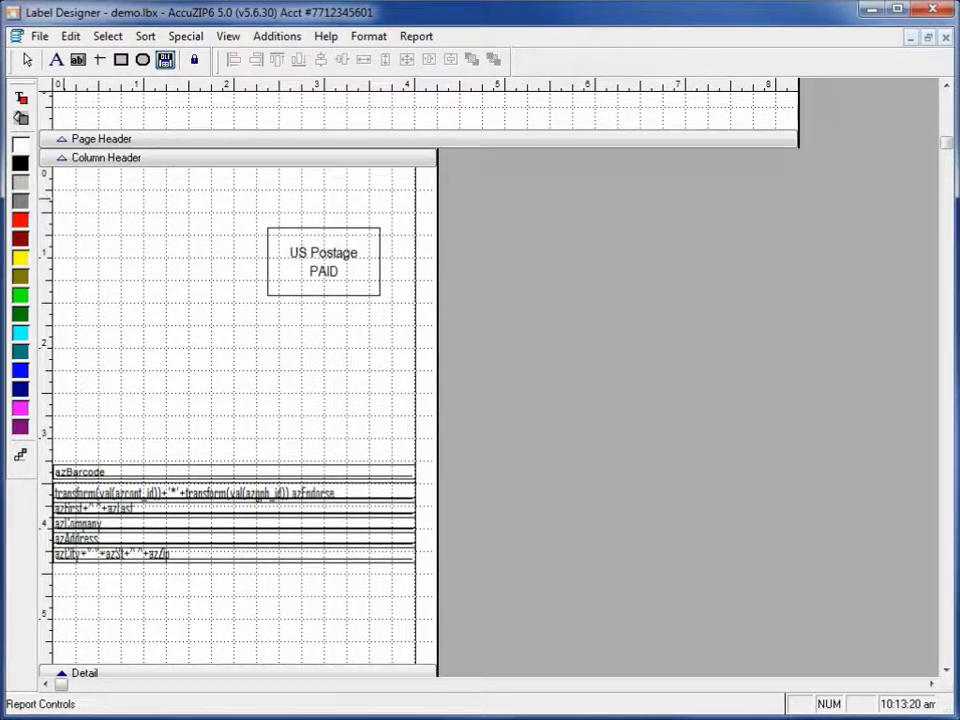
pyautogui.moveTo(64, 313)
pyautogui.mouseDown()
pyautogui.moveTo(279, 336)
pyautogui.moveTo(369, 429)
pyautogui.moveTo(392, 439)
pyautogui.moveTo(392, 450)
pyautogui.mouseUp()
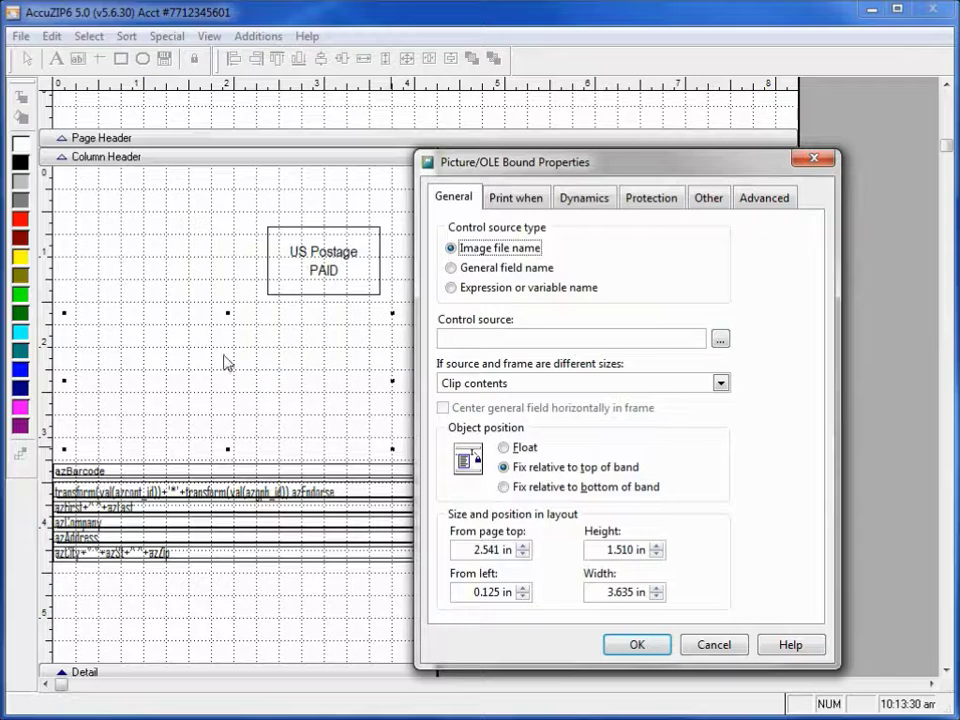
pyautogui.click(713, 644)
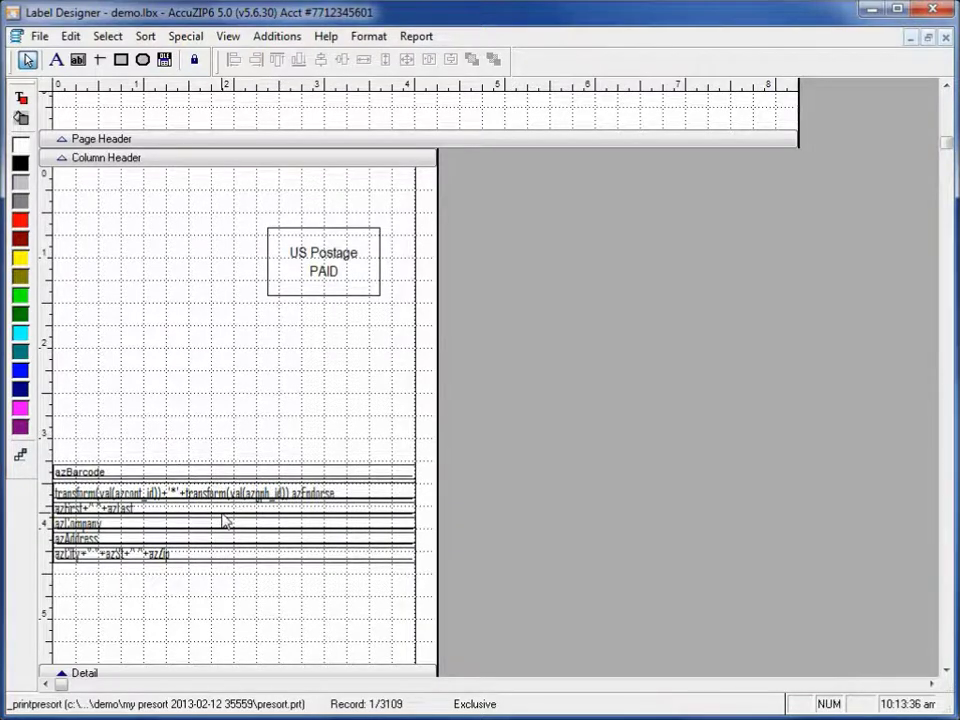
# Change the font of the five address fields below the barcode to Arial, size 12.
pyautogui.moveTo(306, 611); pyautogui.dragTo(92, 488)
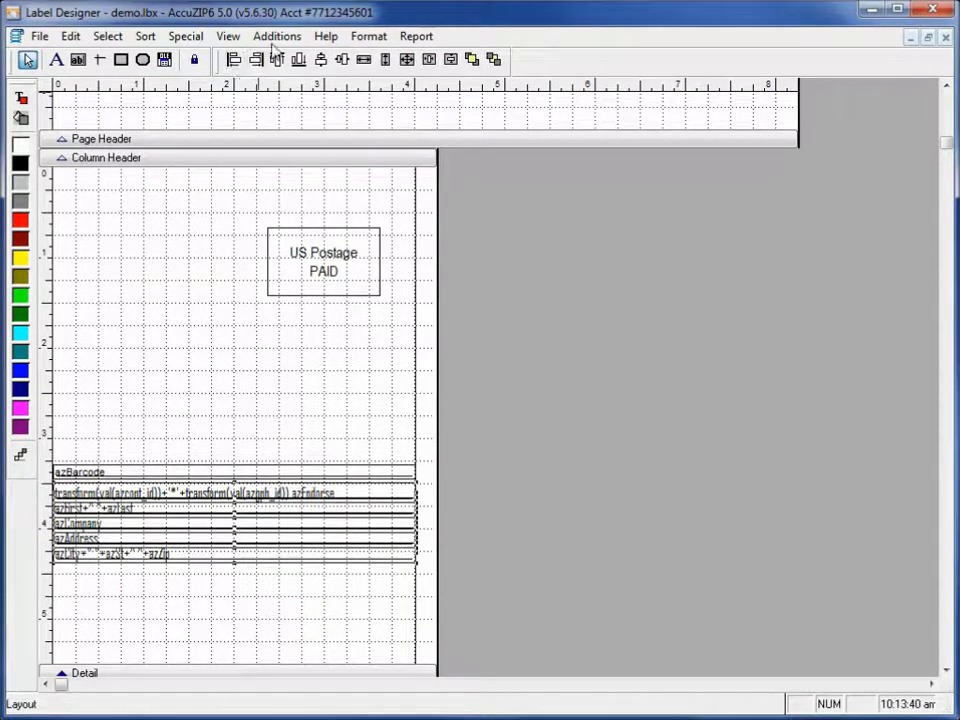
pyautogui.click(368, 36)
pyautogui.click(381, 261)
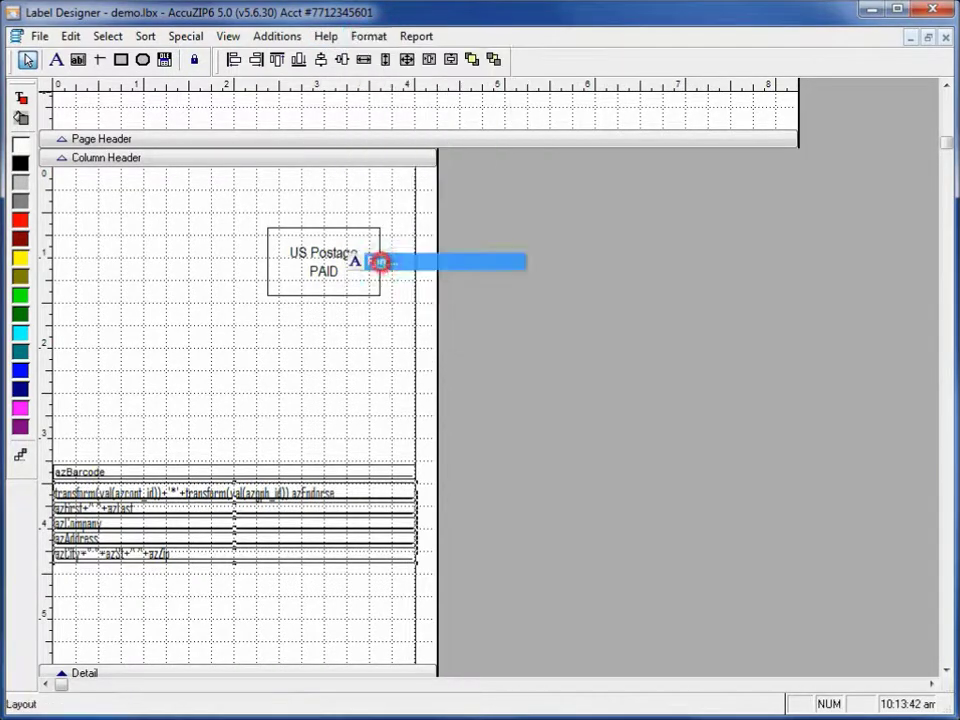
pyautogui.click(52, 258)
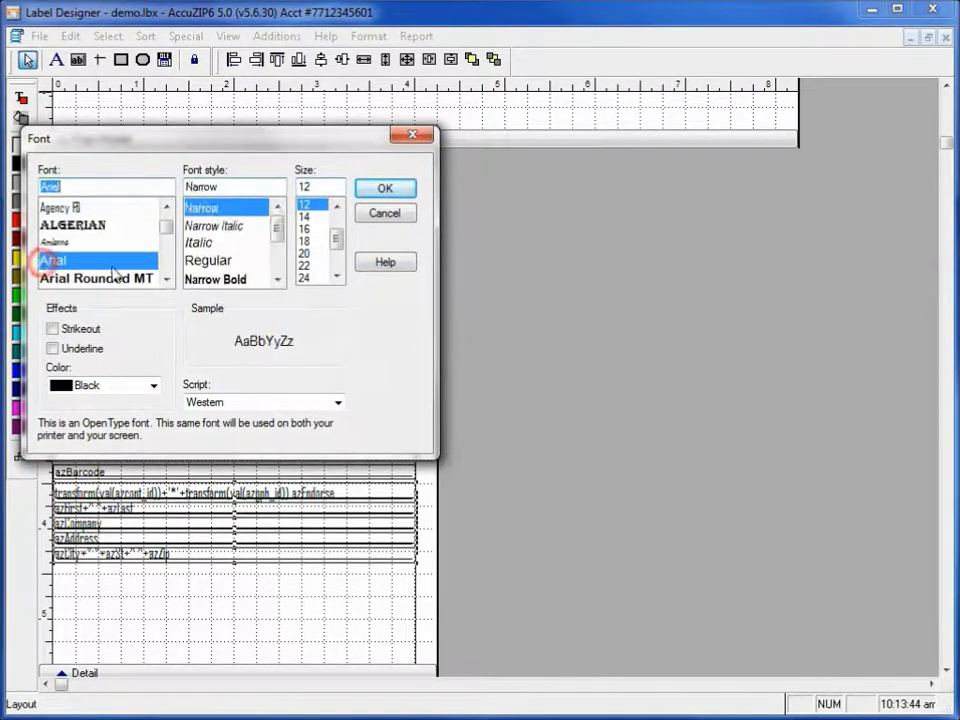
pyautogui.click(375, 189)
pyautogui.click(225, 621)
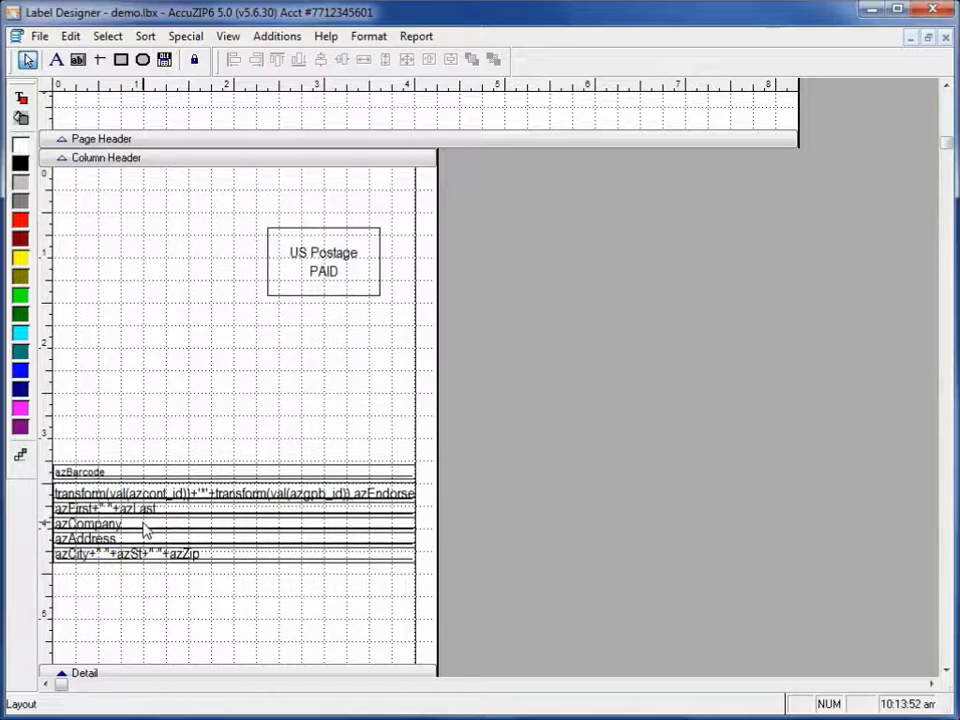
# Replace the azCompany field's expression with address2.
pyautogui.doubleClick(143, 524)
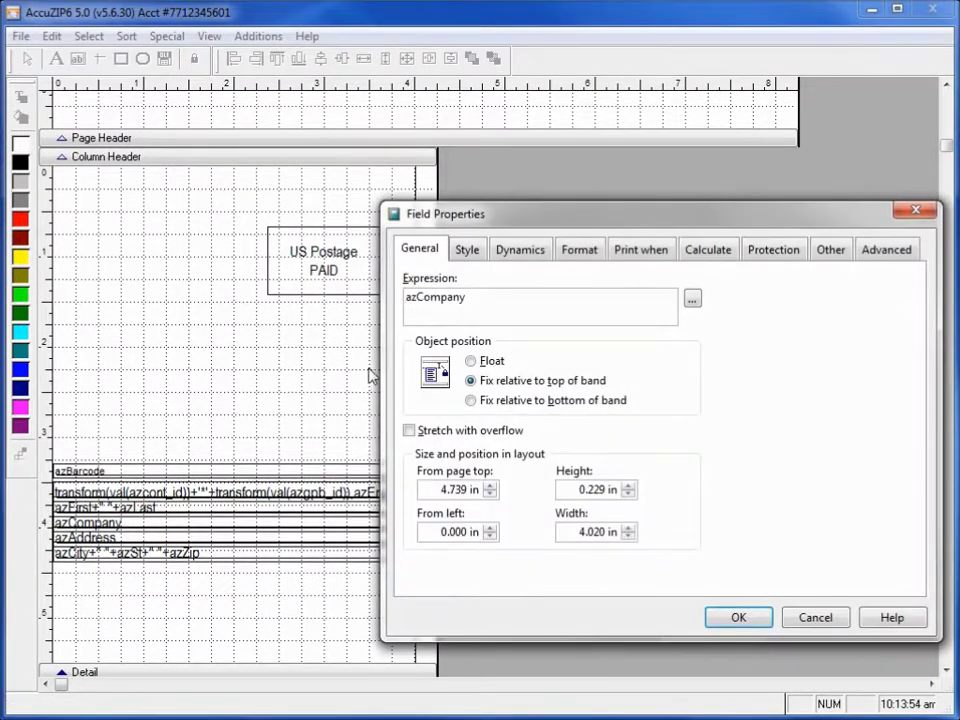
pyautogui.doubleClick(499, 305)
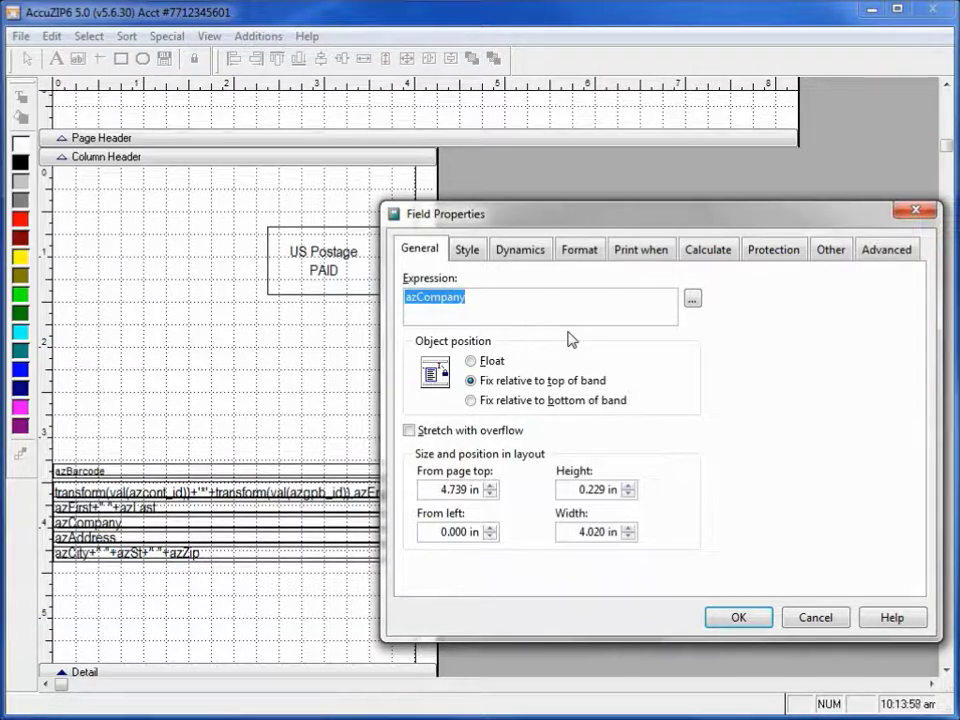
pyautogui.write('address2')
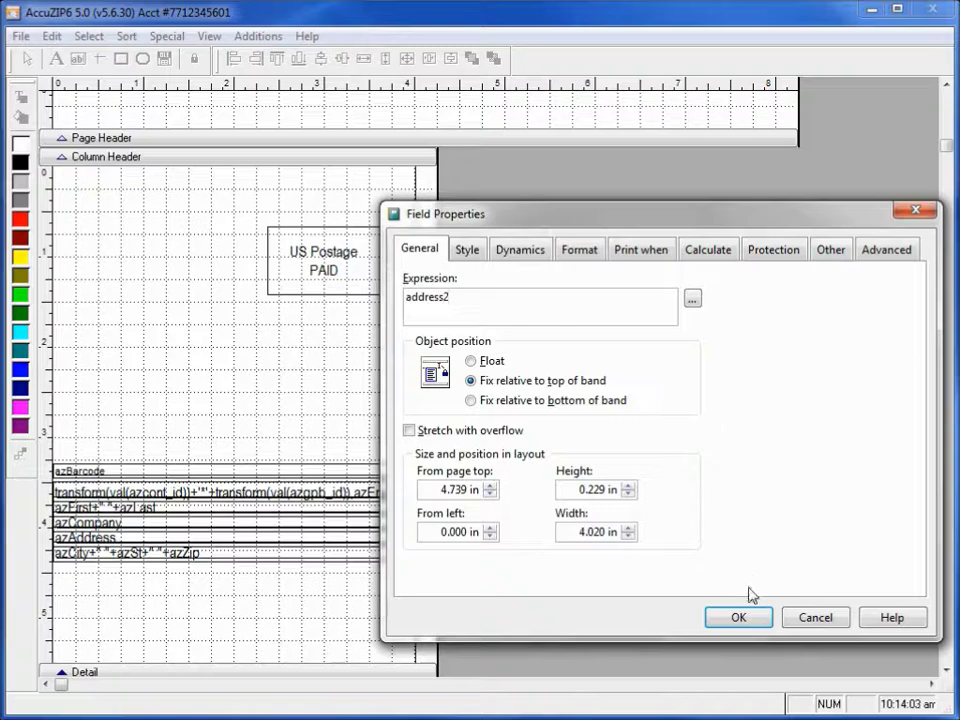
pyautogui.click(739, 617)
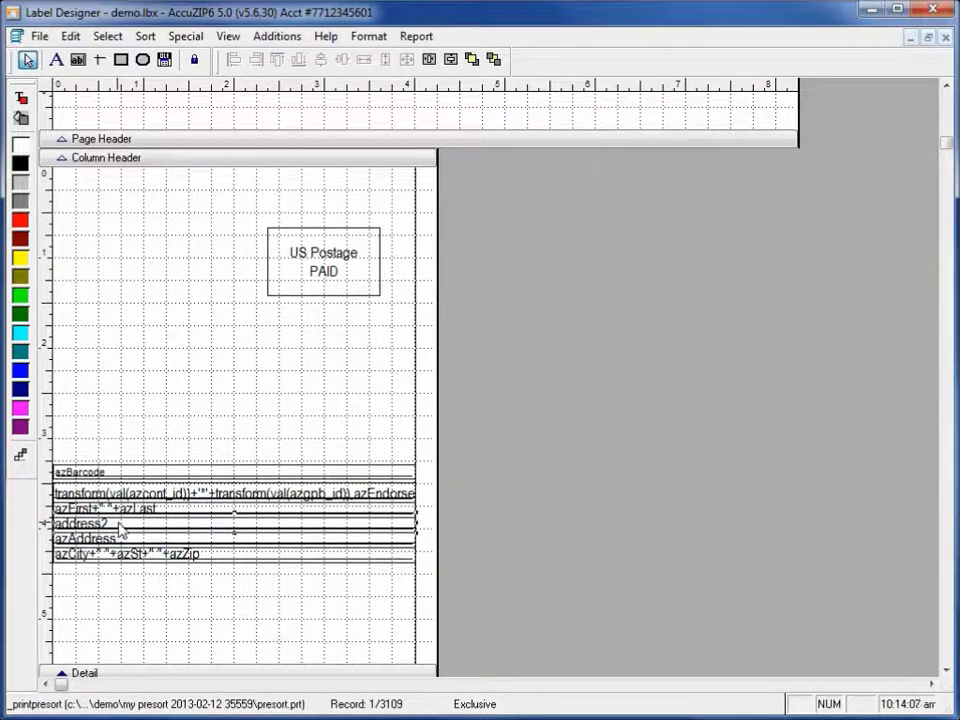
# Increase the vertical spacing between the five address fields below the barcode.
pyautogui.moveTo(355, 632); pyautogui.dragTo(88, 495)
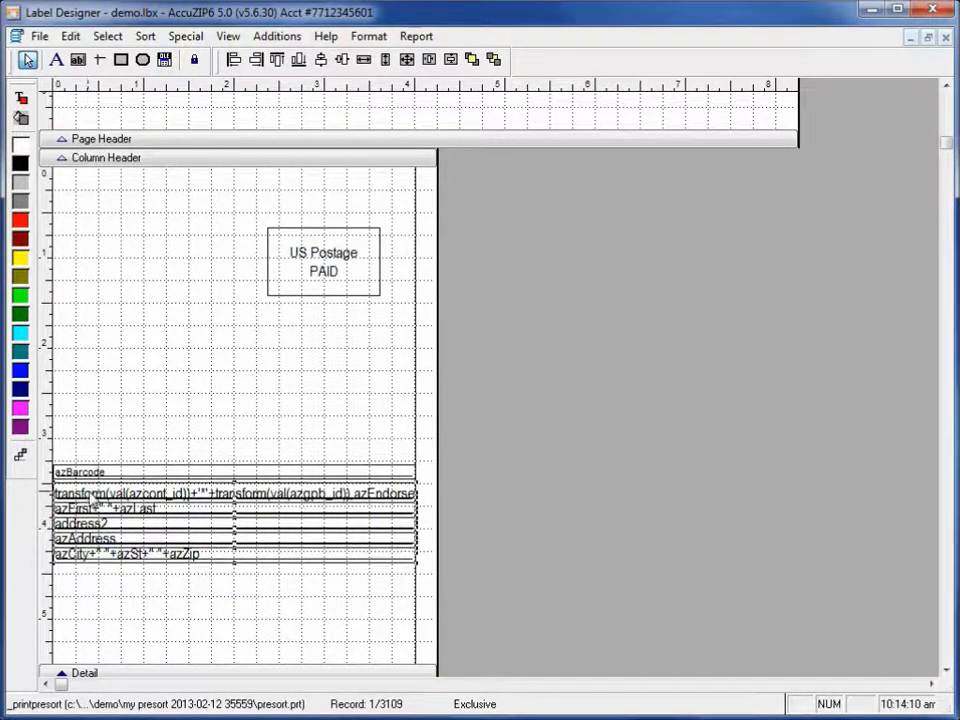
pyautogui.click(368, 37)
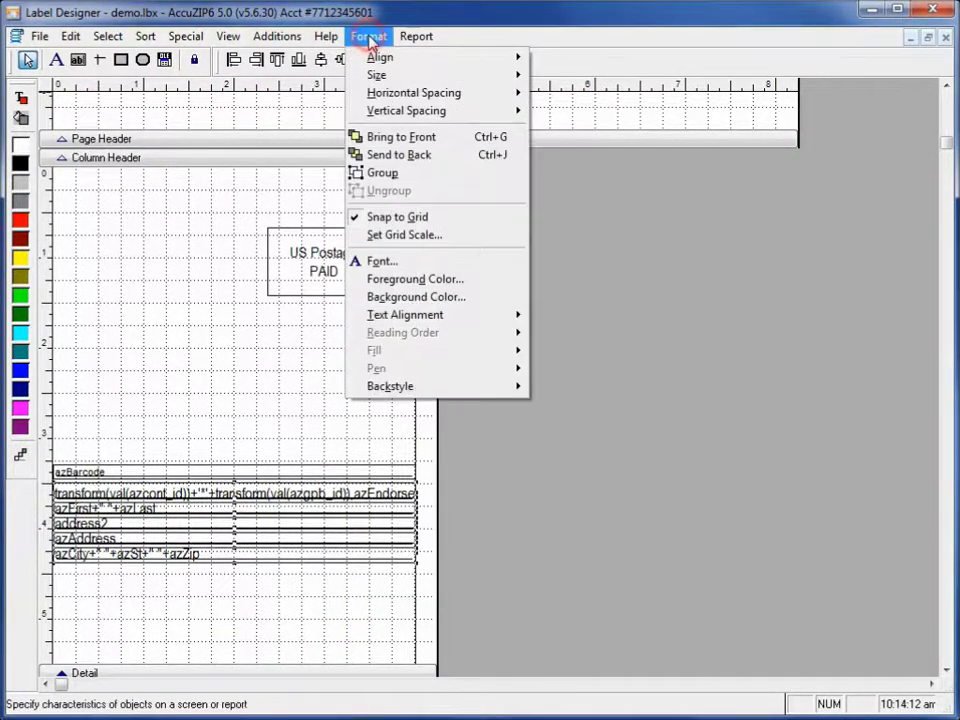
pyautogui.moveTo(506, 112)
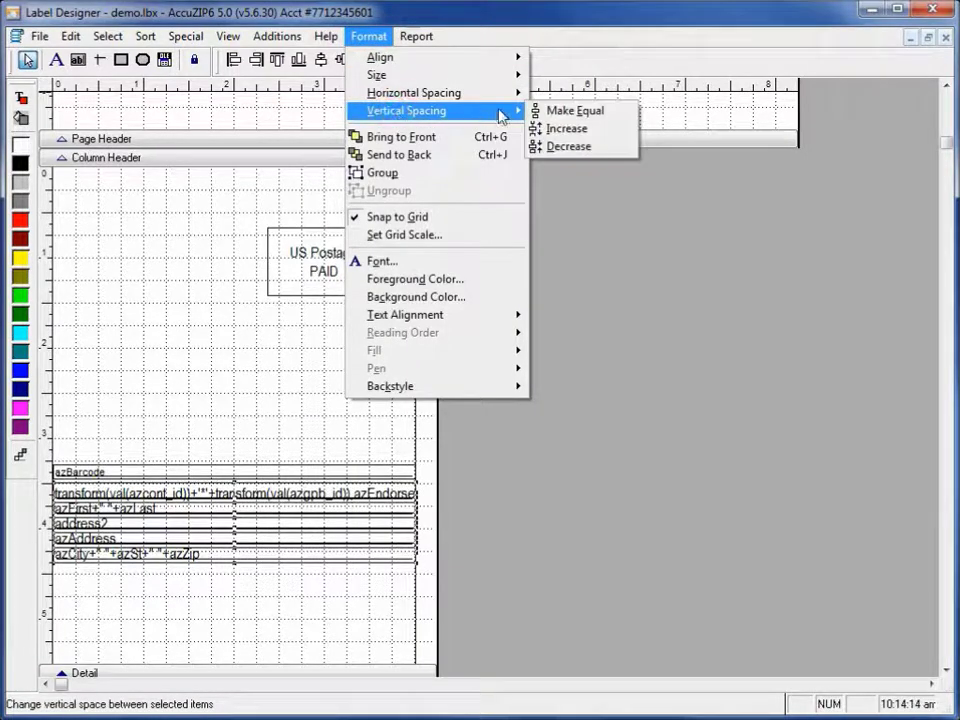
pyautogui.click(582, 132)
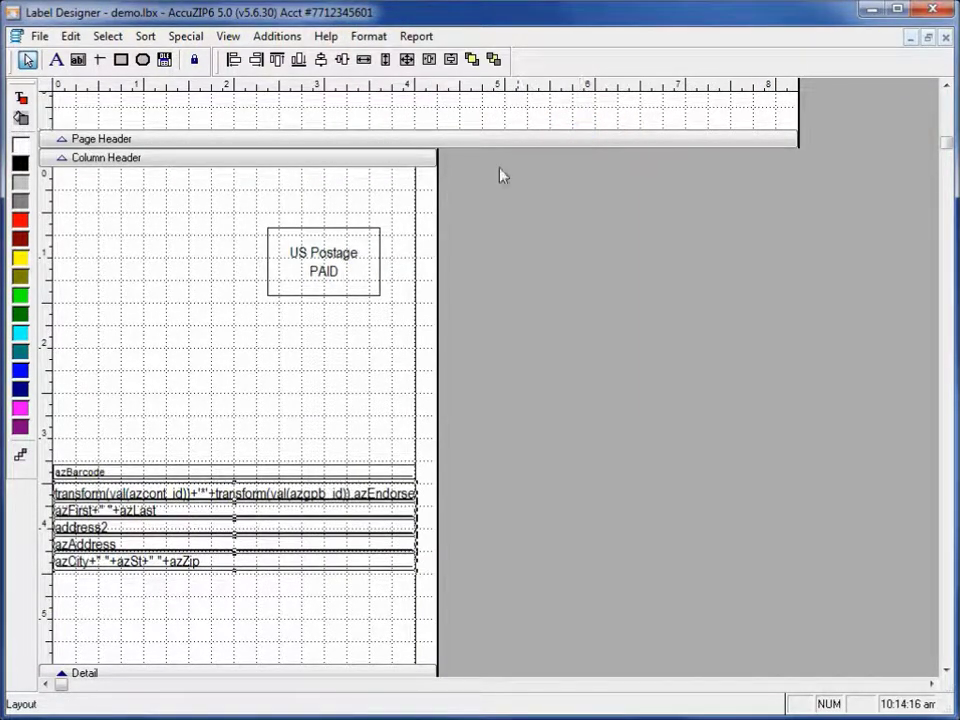